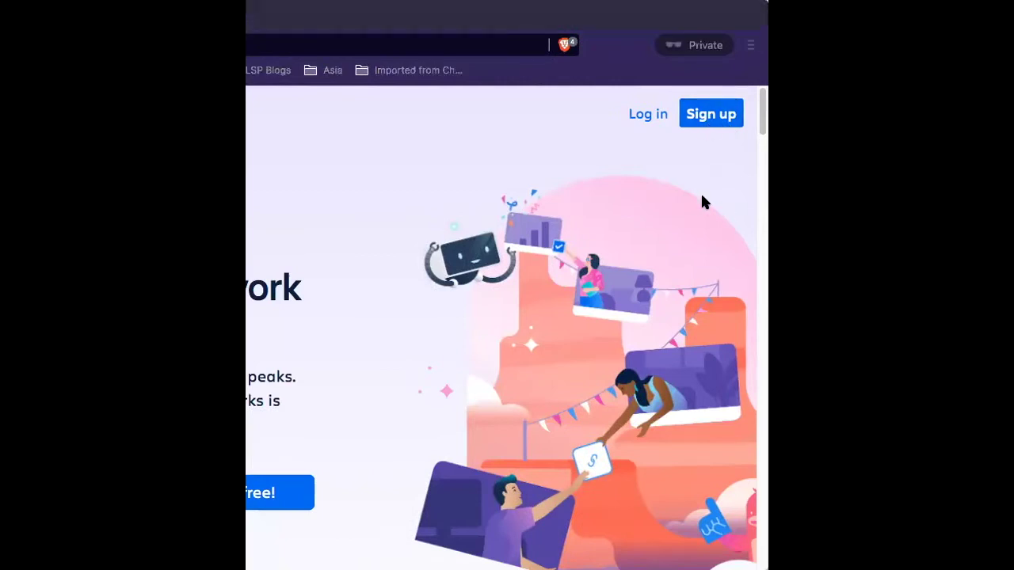
Submit the account e-mail on Trello's sign-up form, then switch to logging in with Atlassian.
{"action": "left_click", "coordinate": [711, 120]}
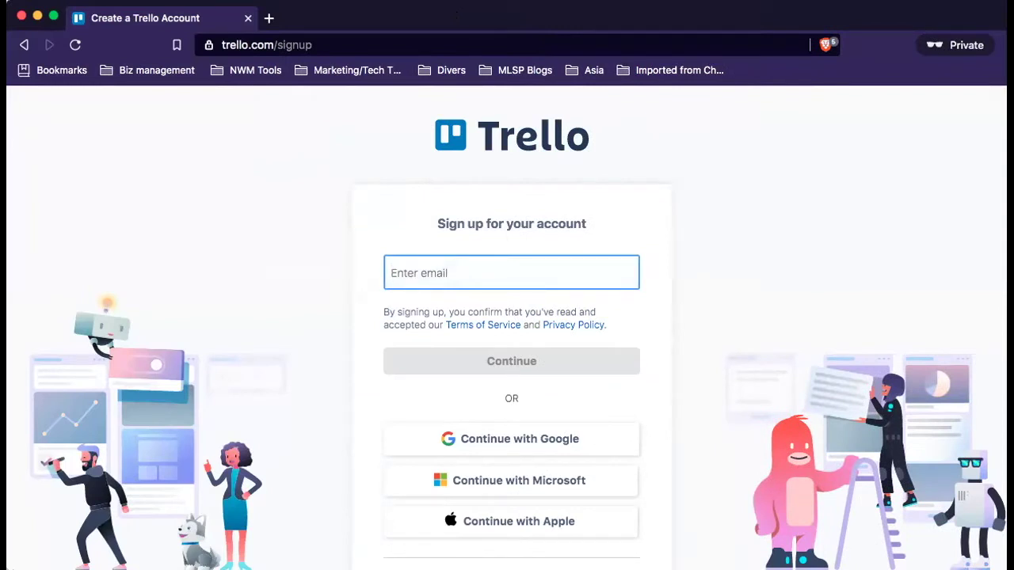
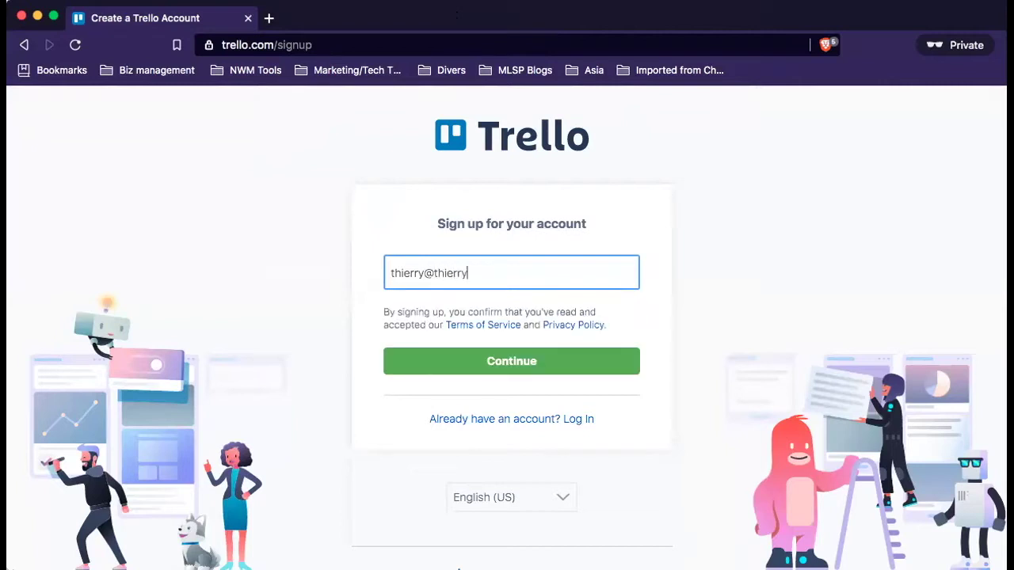
{"action": "left_click", "coordinate": [554, 358]}
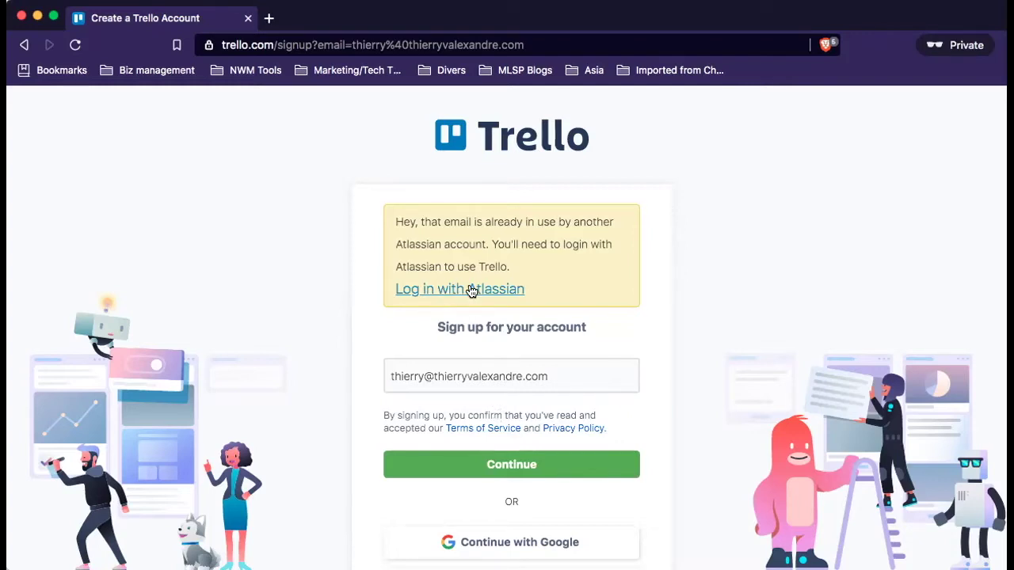
{"action": "left_click", "coordinate": [470, 290]}
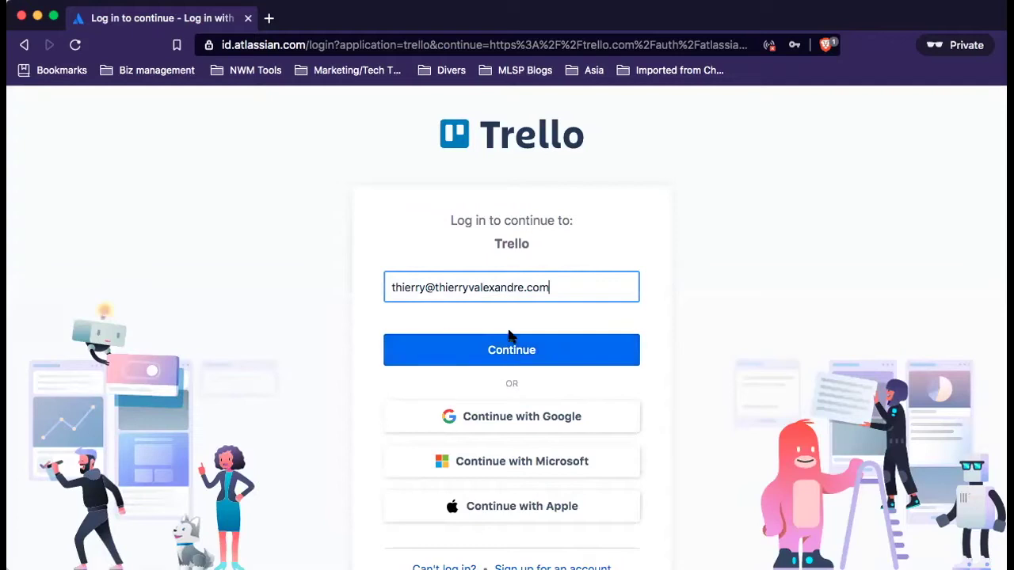
Enter the account password, correcting a typo, and log in.
{"action": "left_click", "coordinate": [523, 349]}
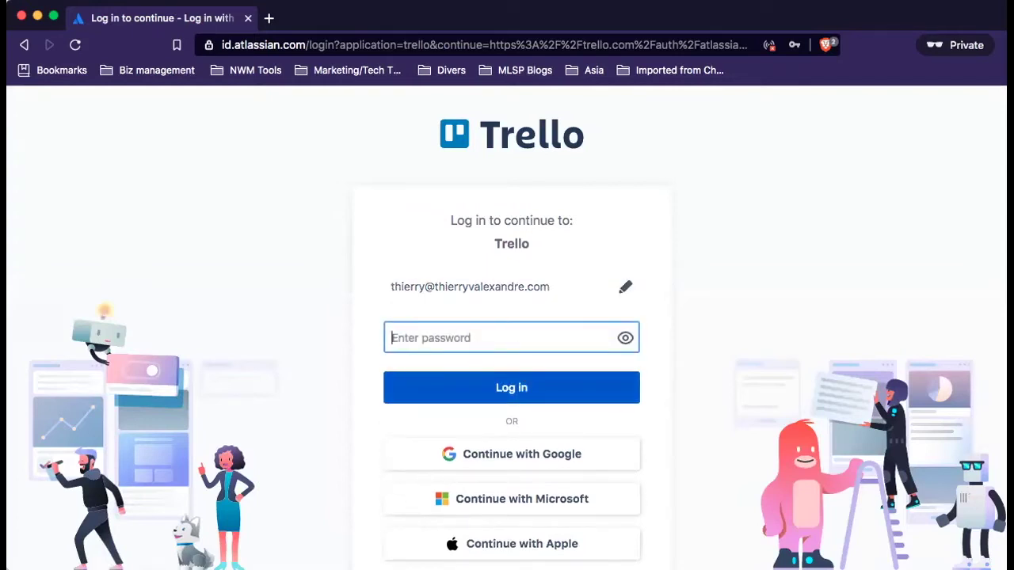
{"action": "type", "text": "•••••"}
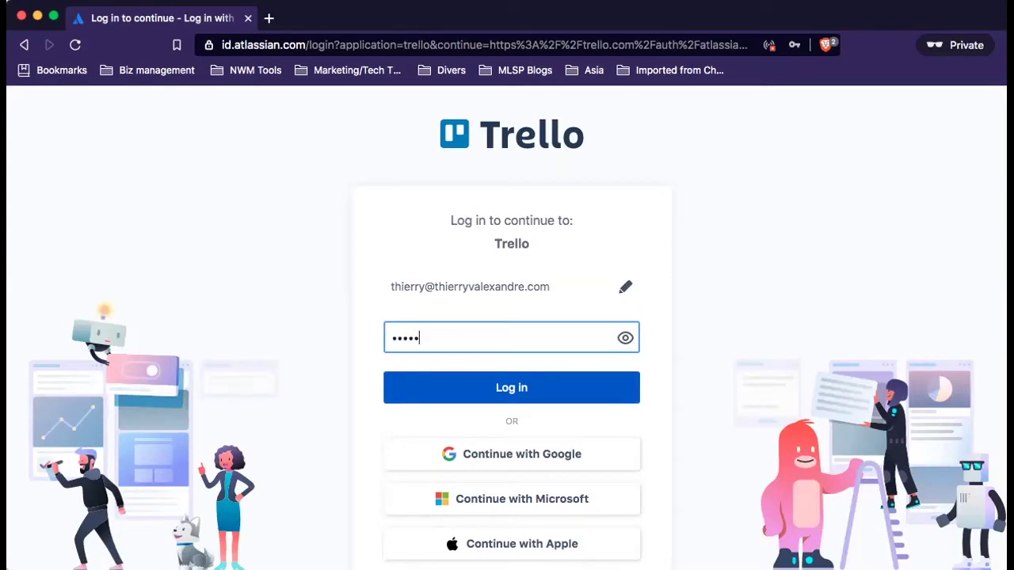
{"action": "type", "text": "••"}
{"action": "key", "text": "BackSpace"}
{"action": "key", "text": "BackSpace"}
{"action": "key", "text": "BackSpace"}
{"action": "key", "text": "BackSpace"}
{"action": "key", "text": "BackSpace"}
{"action": "key", "text": "BackSpace"}
{"action": "key", "text": "BackSpace"}
{"action": "type", "text": "•••••••••••••••••"}
{"action": "key", "text": "Return"}
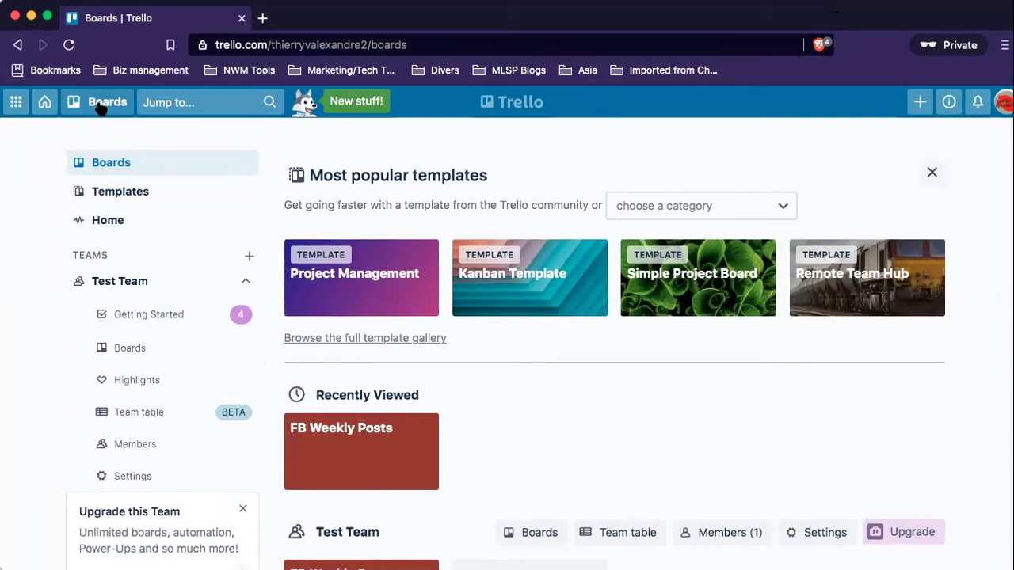
Start a new board titled 'FB Weekly posts' with a red background.
{"action": "left_click", "coordinate": [101, 108]}
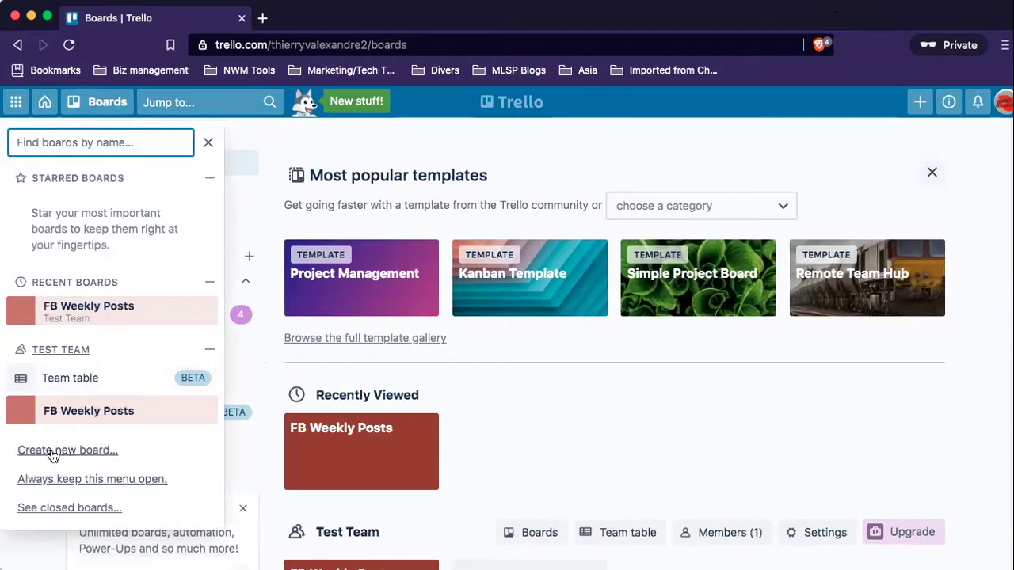
{"action": "left_click", "coordinate": [78, 452]}
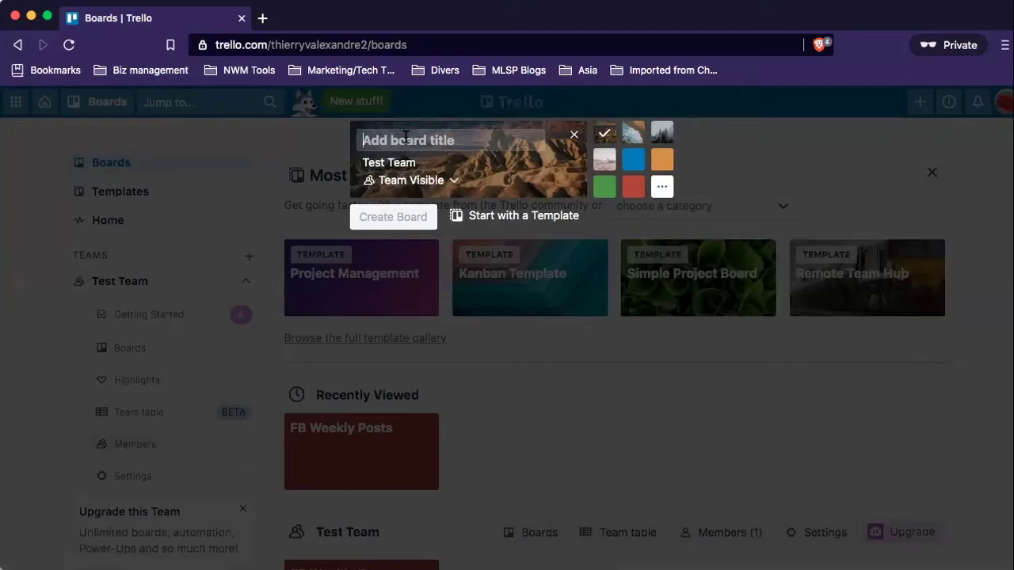
{"action": "type", "text": "F"}
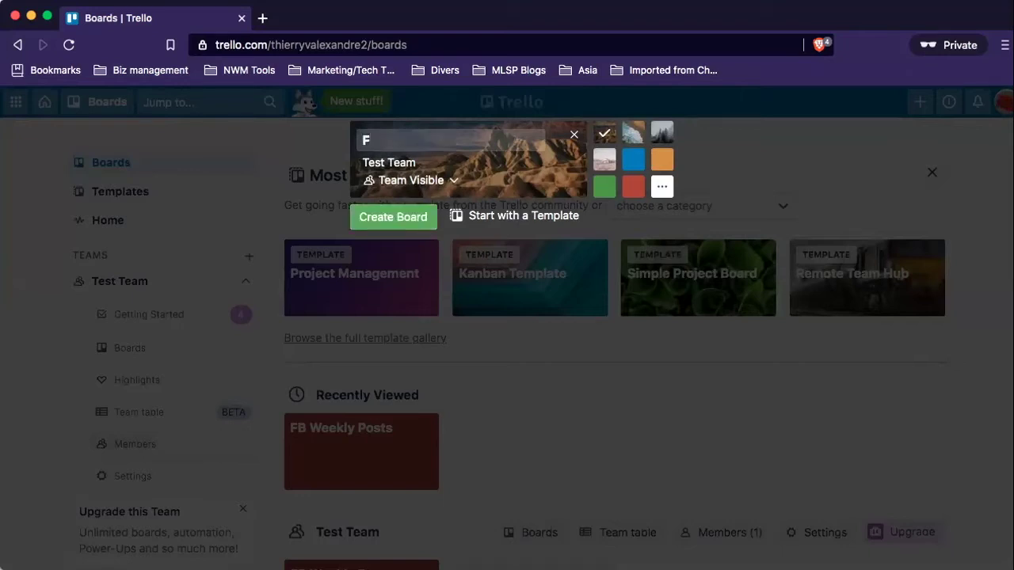
{"action": "type", "text": "B Weekly posts"}
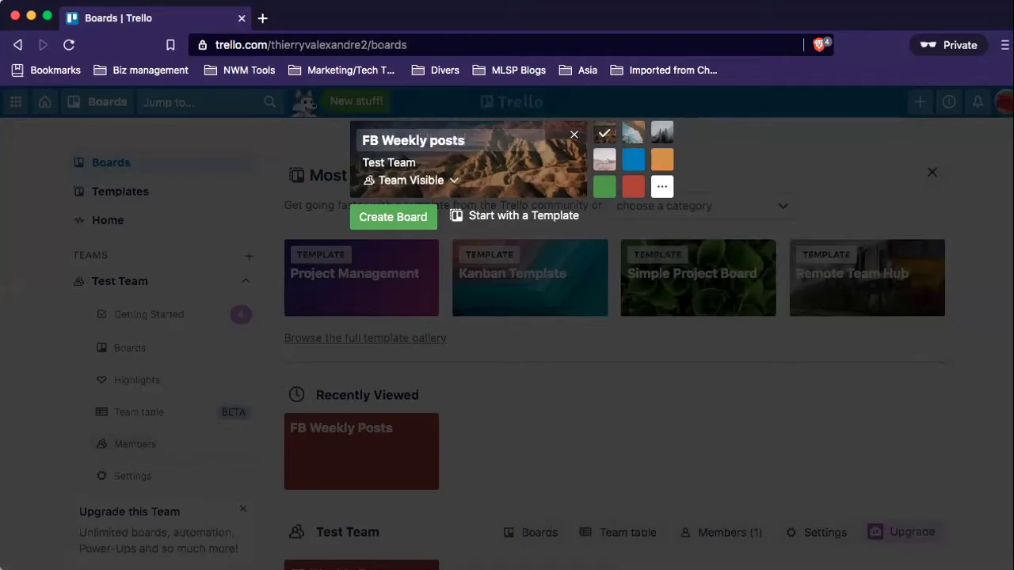
{"action": "left_click", "coordinate": [633, 133]}
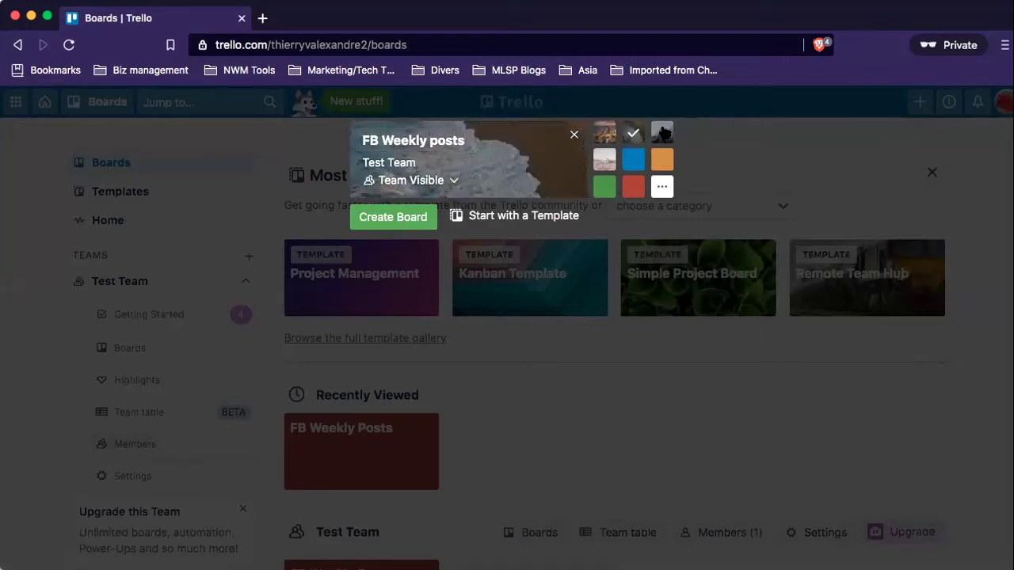
{"action": "left_click", "coordinate": [662, 133]}
{"action": "left_click", "coordinate": [662, 159]}
{"action": "left_click", "coordinate": [633, 160]}
{"action": "left_click", "coordinate": [628, 185]}
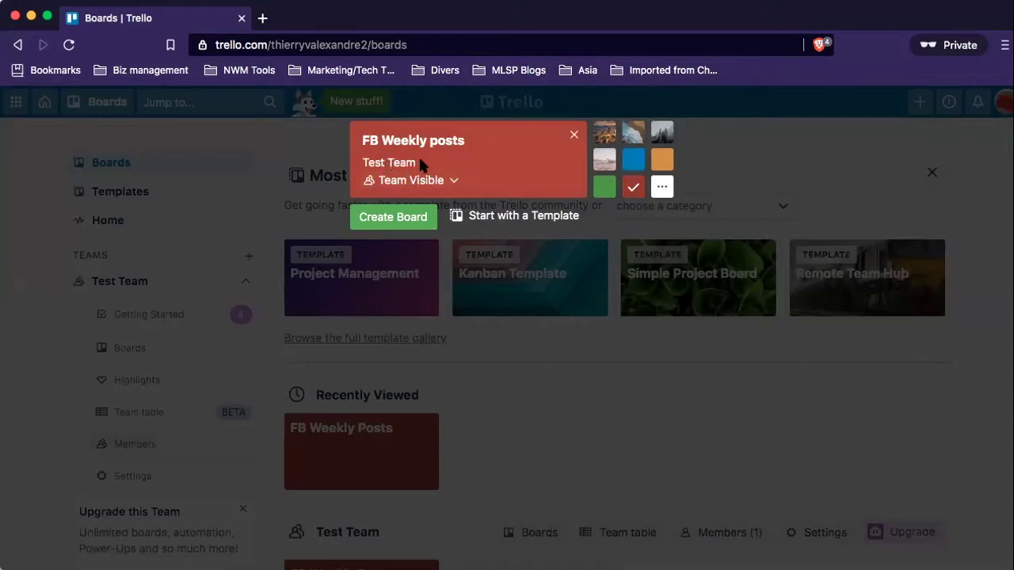
Set the new board's visibility to Private.
{"action": "left_click", "coordinate": [456, 182]}
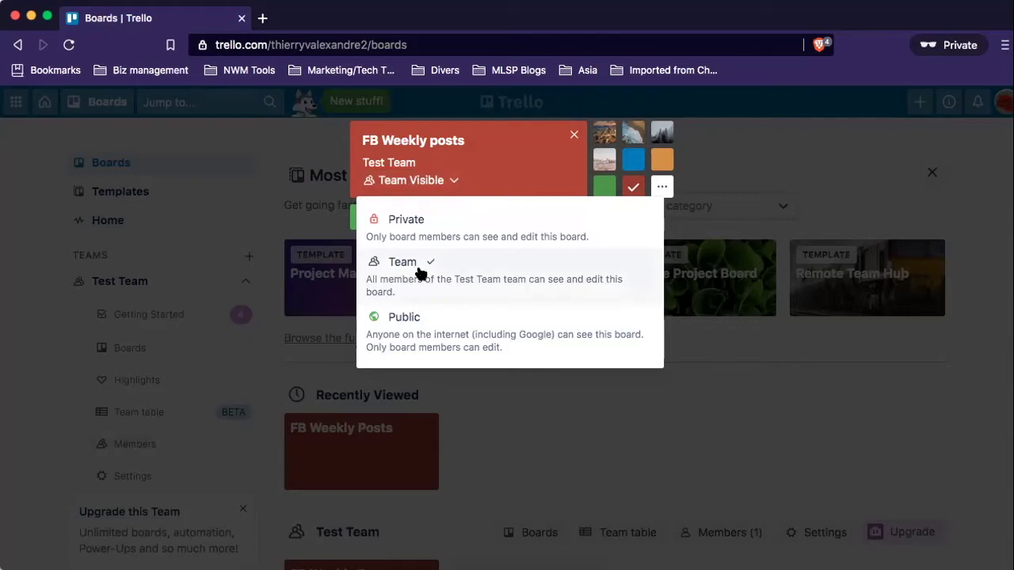
{"action": "left_click", "coordinate": [421, 333]}
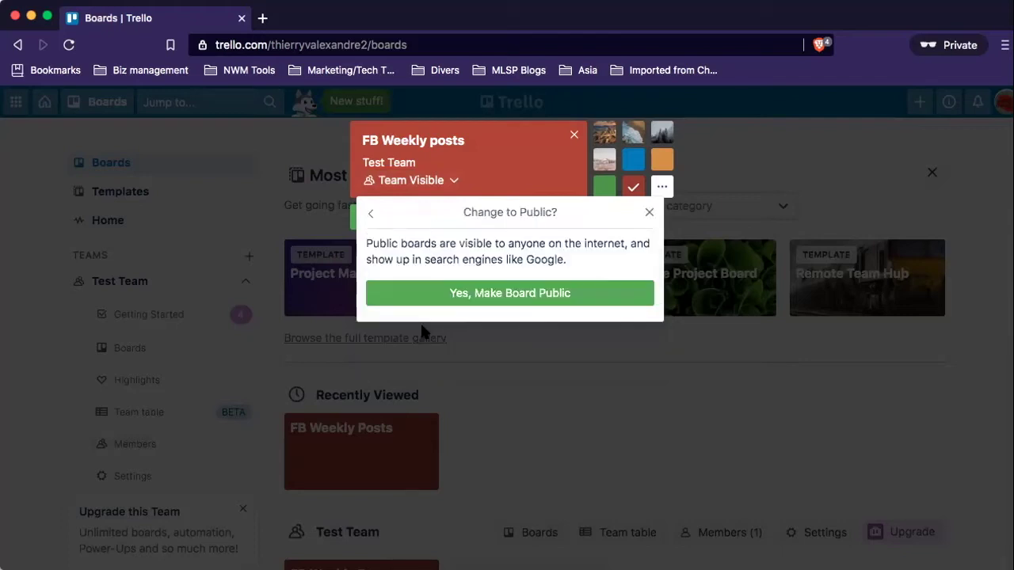
{"action": "left_click", "coordinate": [648, 216]}
{"action": "left_click", "coordinate": [458, 182]}
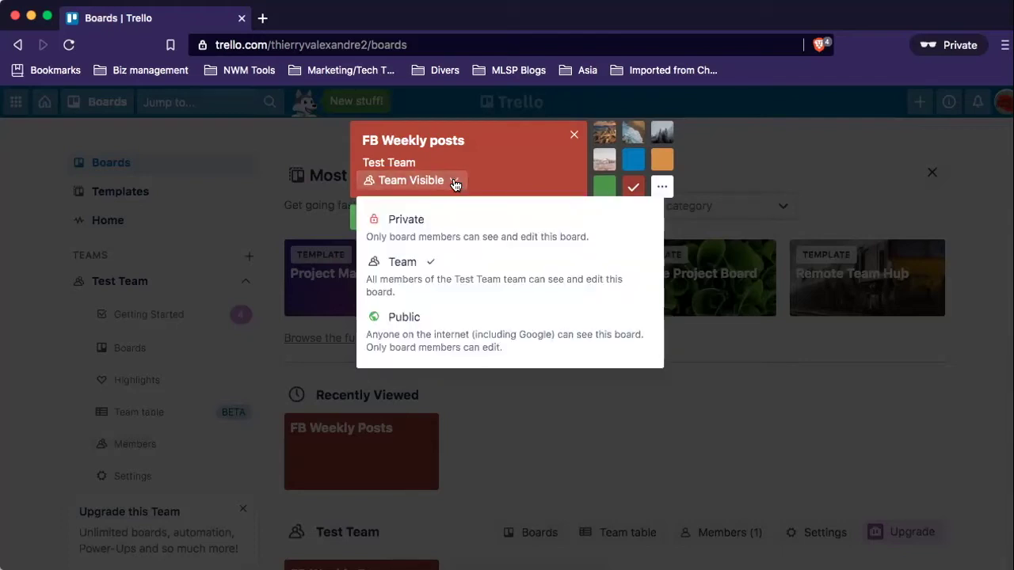
{"action": "left_click", "coordinate": [457, 230]}
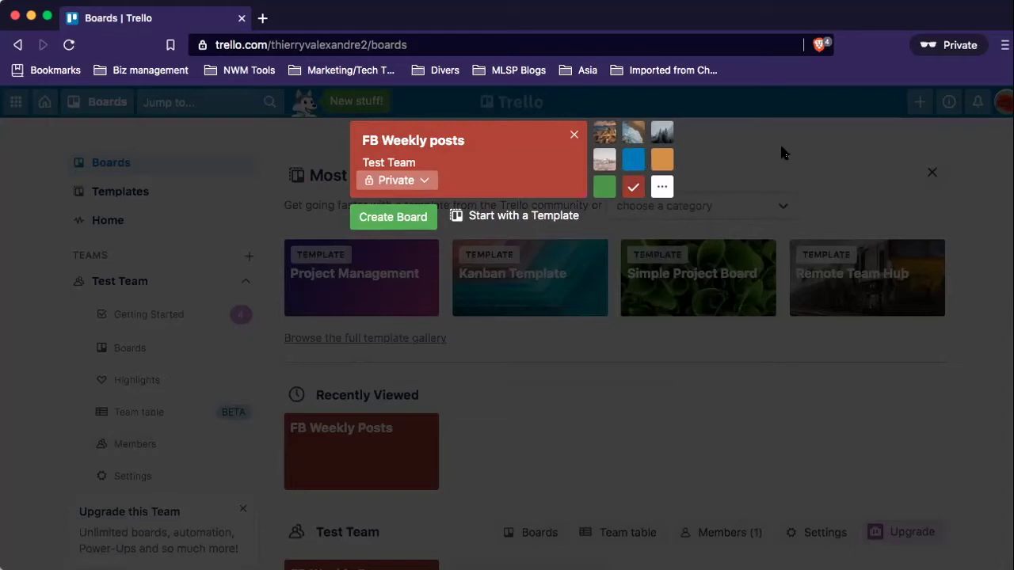
Dismiss the new-board draft and open the existing FB Weekly Posts board.
{"action": "left_click", "coordinate": [830, 152]}
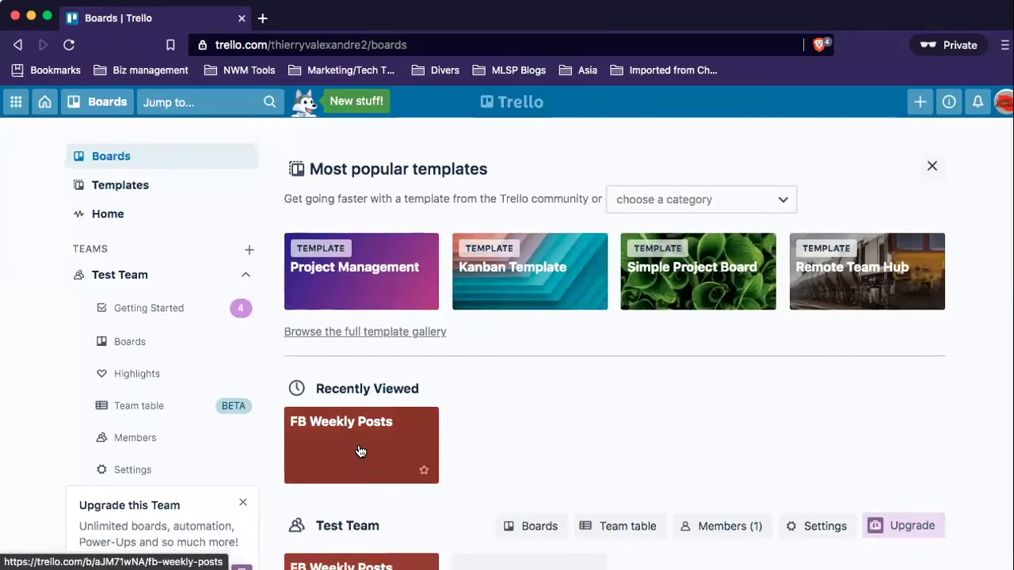
{"action": "scroll", "coordinate": [360, 450], "scroll_direction": "down", "scroll_amount": 3}
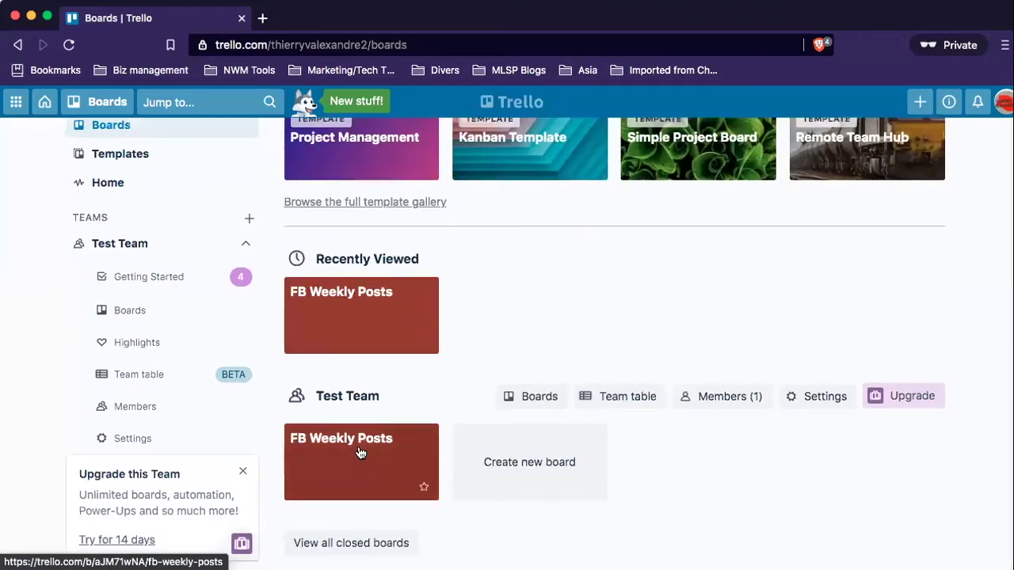
{"action": "left_click", "coordinate": [360, 450]}
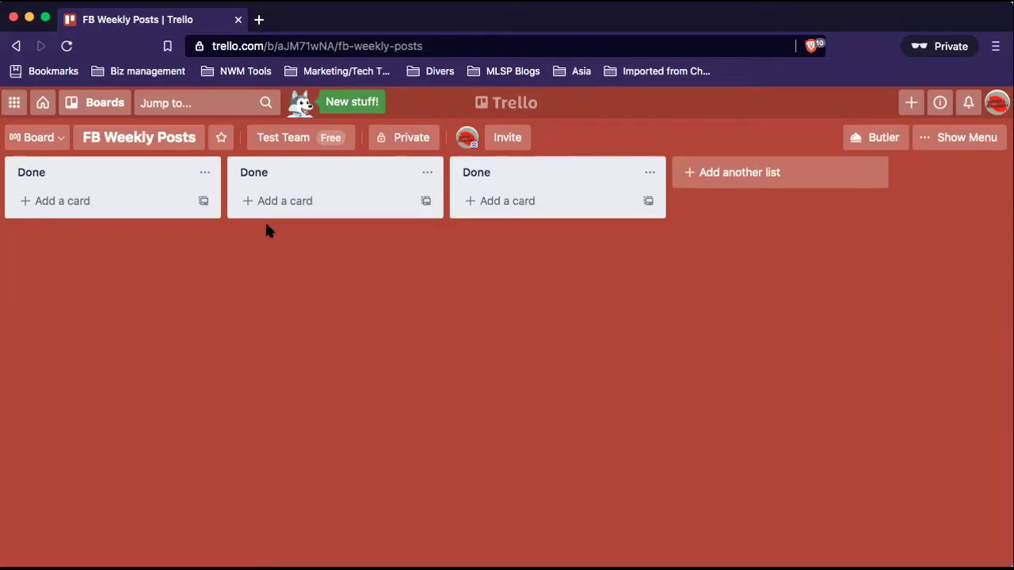
Check the board title and its Private visibility setting without changing them.
{"action": "left_click", "coordinate": [130, 139]}
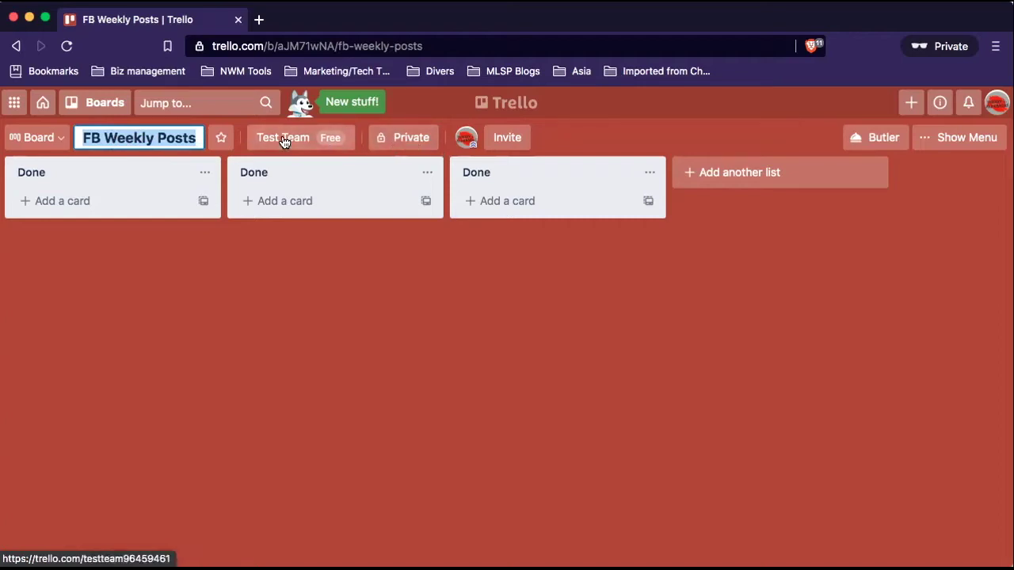
{"action": "left_click", "coordinate": [406, 140]}
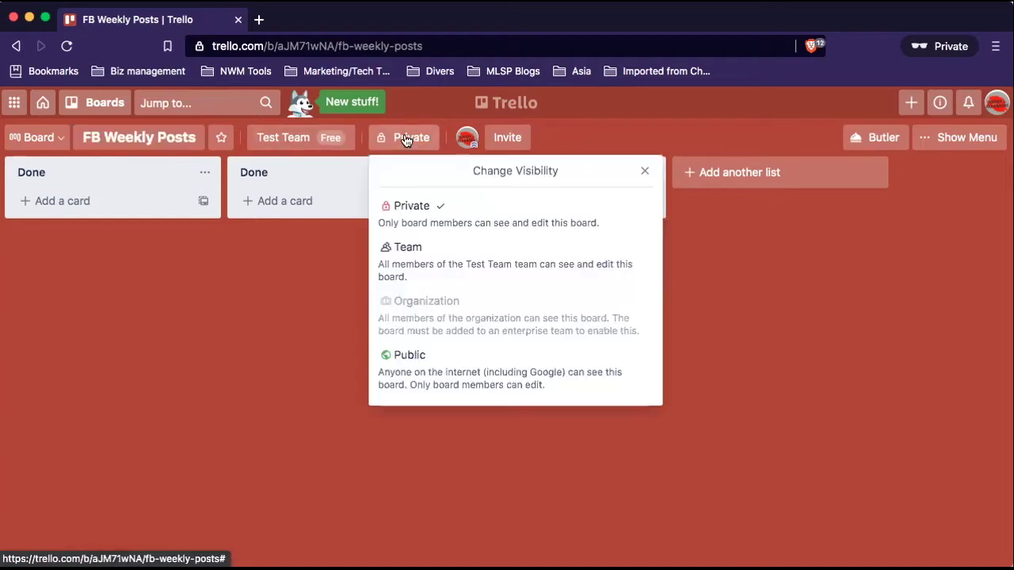
{"action": "left_click", "coordinate": [405, 141]}
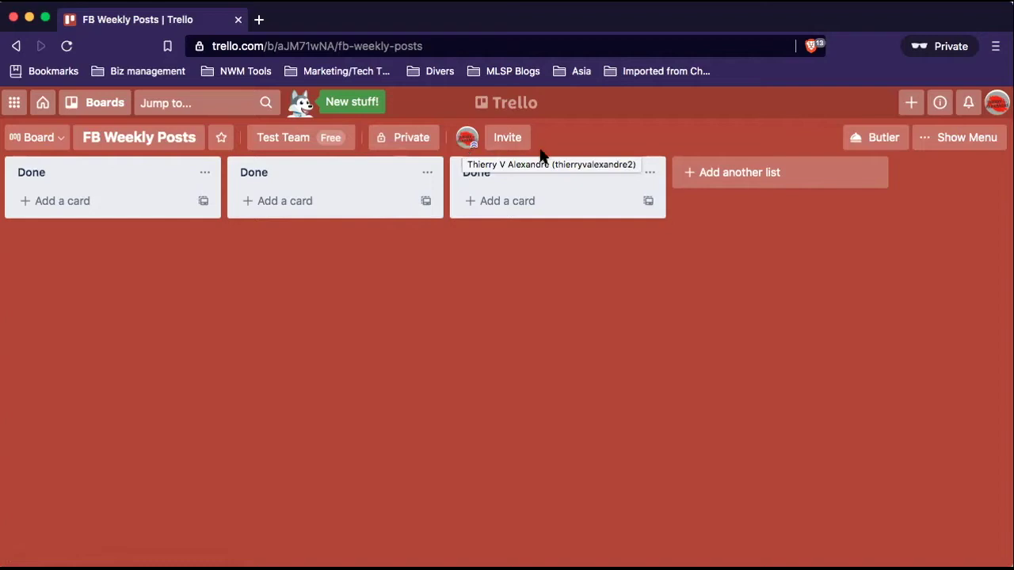
Browse the board menu's description, background and card search sections.
{"action": "left_click", "coordinate": [962, 137]}
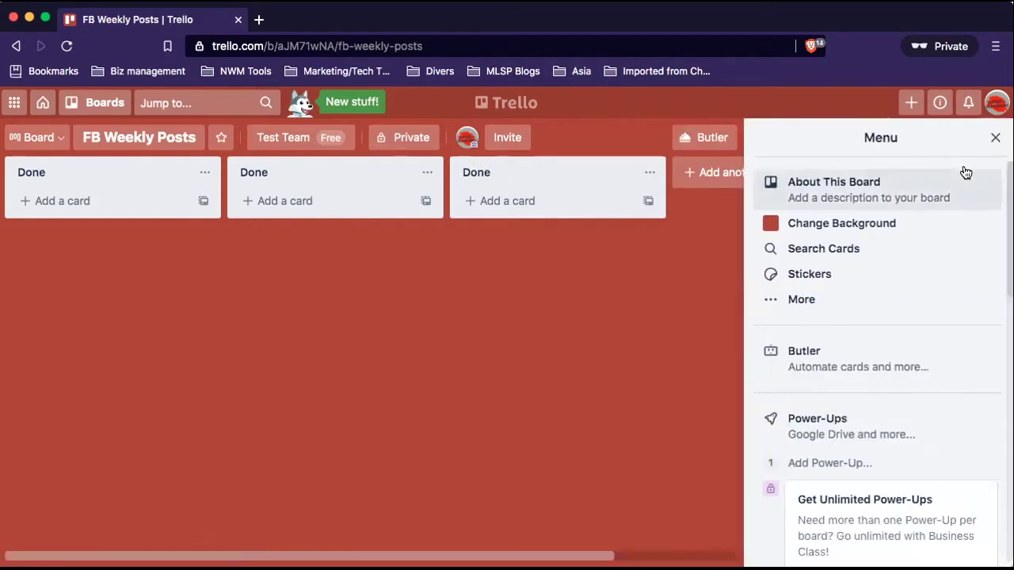
{"action": "left_click", "coordinate": [838, 192]}
{"action": "left_click", "coordinate": [759, 140]}
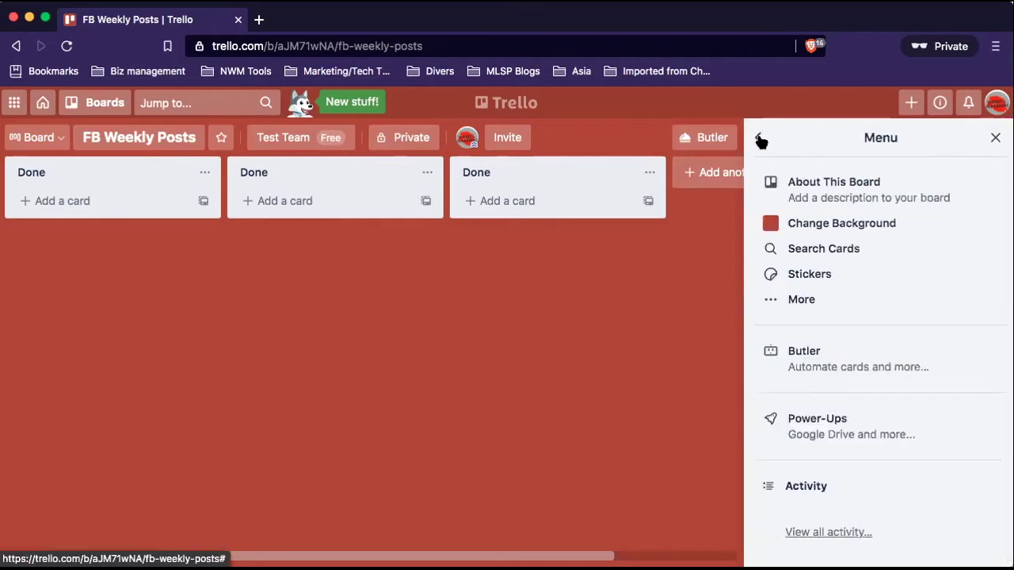
{"action": "left_click", "coordinate": [824, 224]}
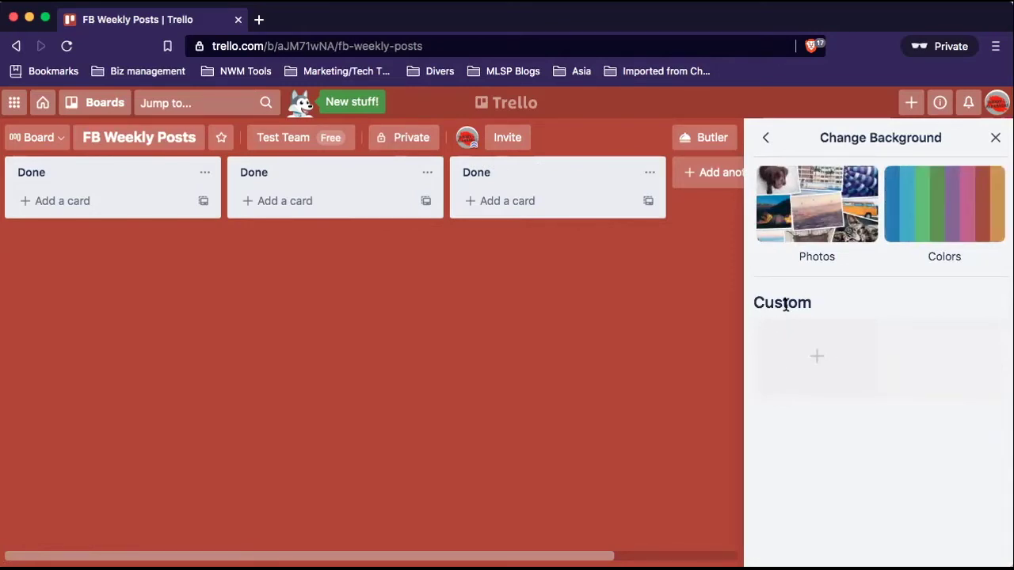
{"action": "left_click", "coordinate": [763, 137]}
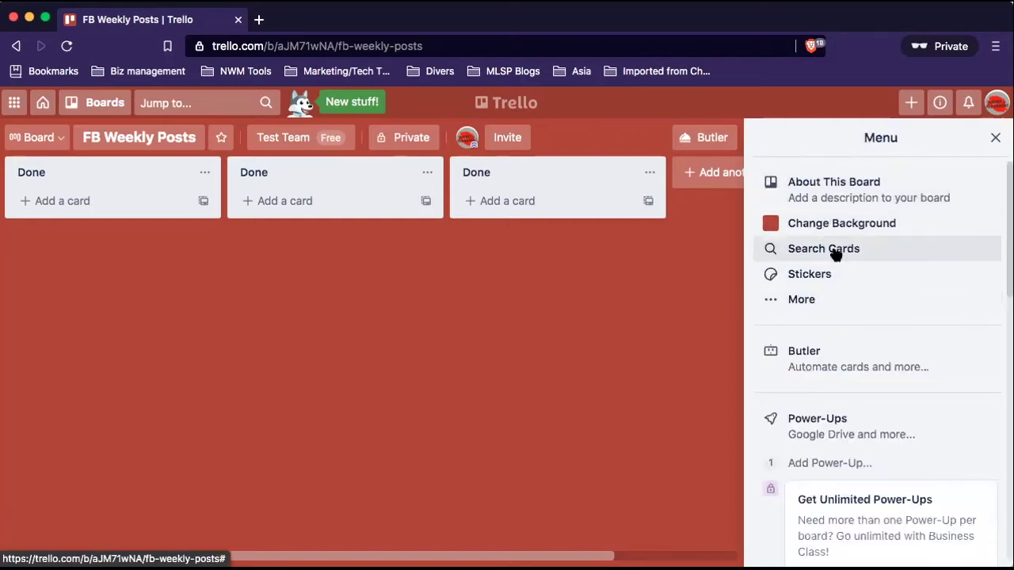
{"action": "left_click", "coordinate": [836, 252]}
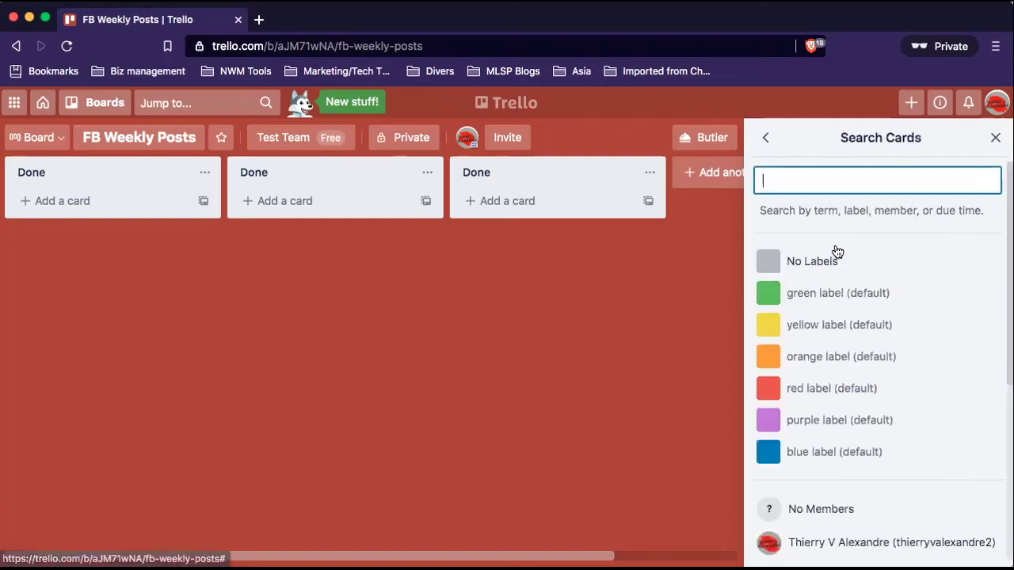
{"action": "left_click", "coordinate": [765, 137]}
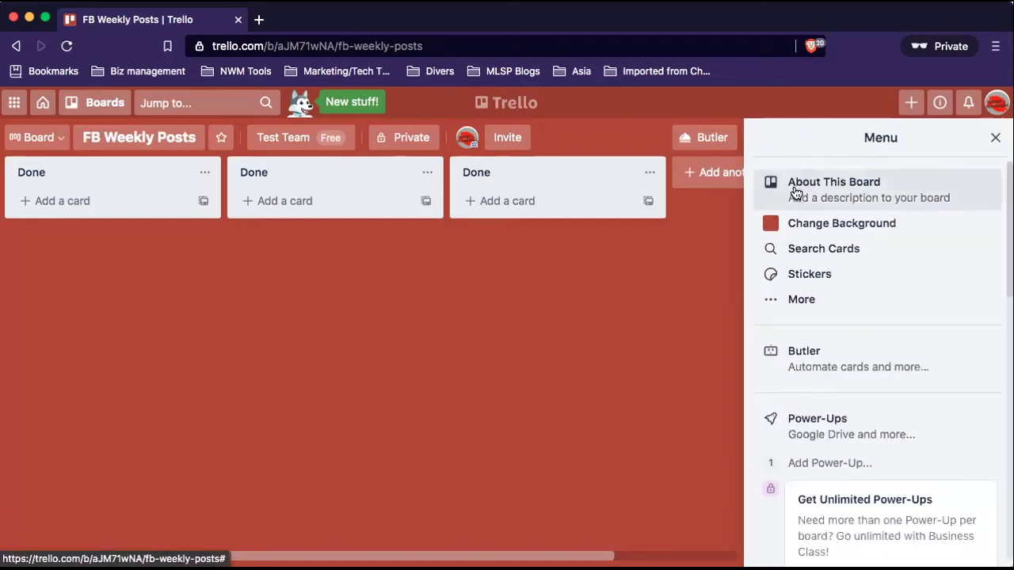
Look through the stickers and additional options in the board menu, then close it.
{"action": "left_click", "coordinate": [835, 276]}
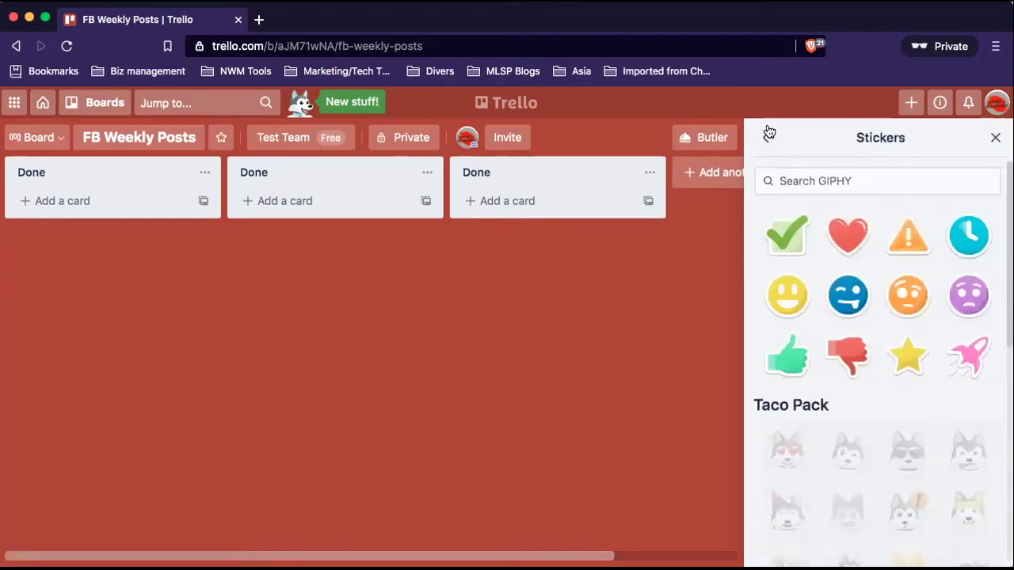
{"action": "left_click", "coordinate": [765, 139]}
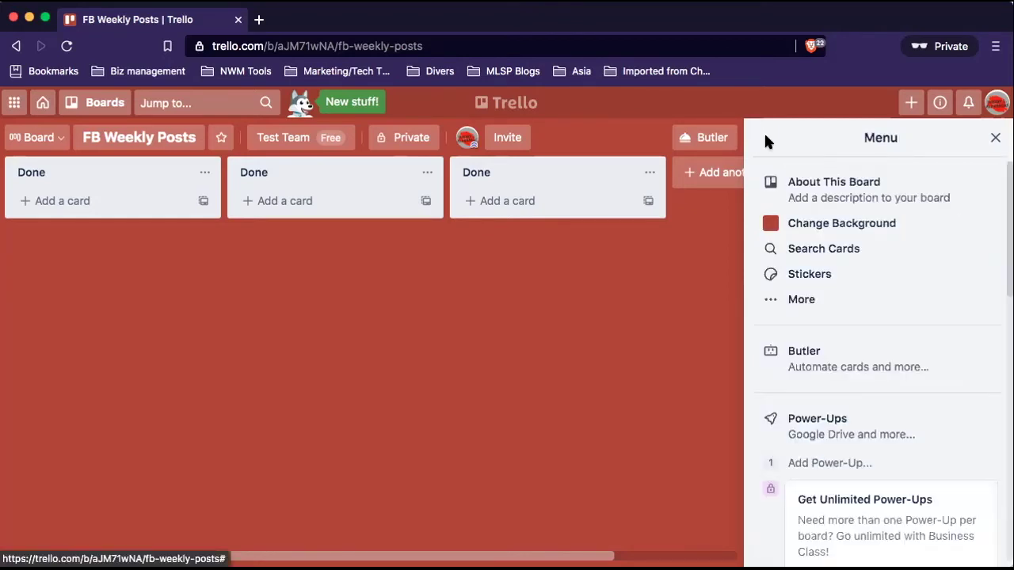
{"action": "left_click", "coordinate": [813, 298]}
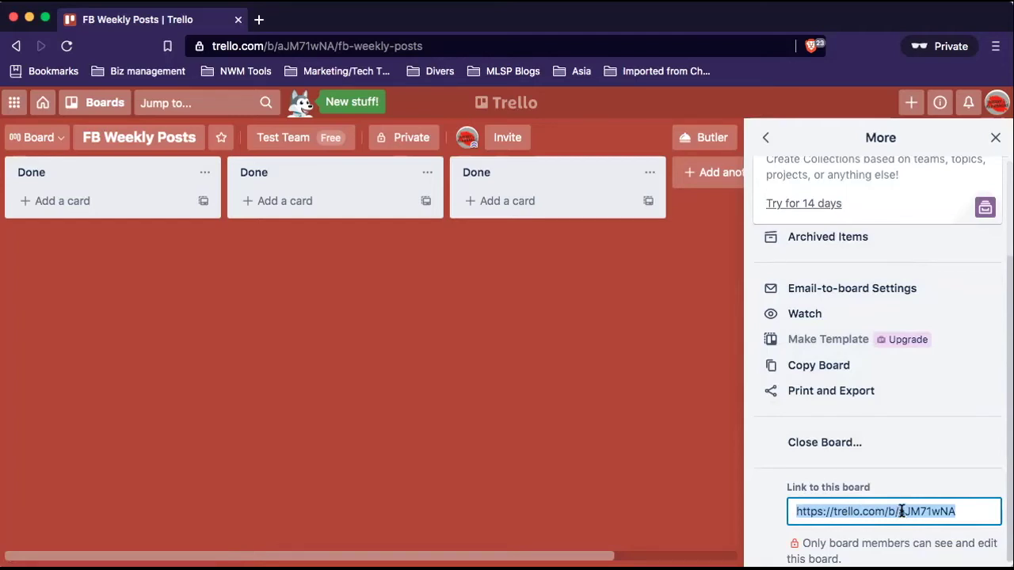
{"action": "left_click", "coordinate": [767, 140]}
{"action": "scroll", "coordinate": [927, 302], "scroll_direction": "down", "scroll_amount": 8}
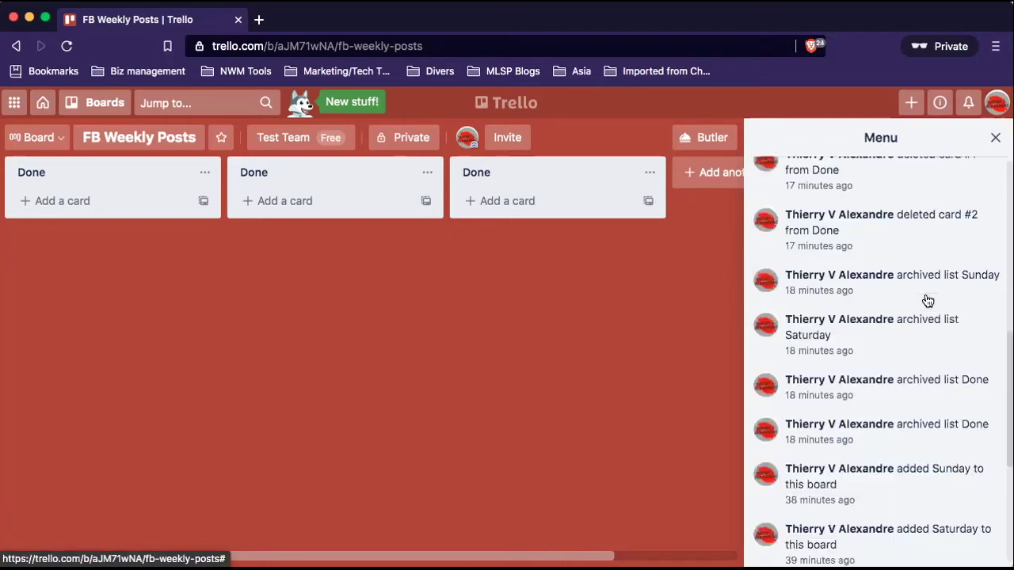
{"action": "scroll", "coordinate": [925, 293], "scroll_direction": "up", "scroll_amount": 8}
{"action": "left_click", "coordinate": [995, 137]}
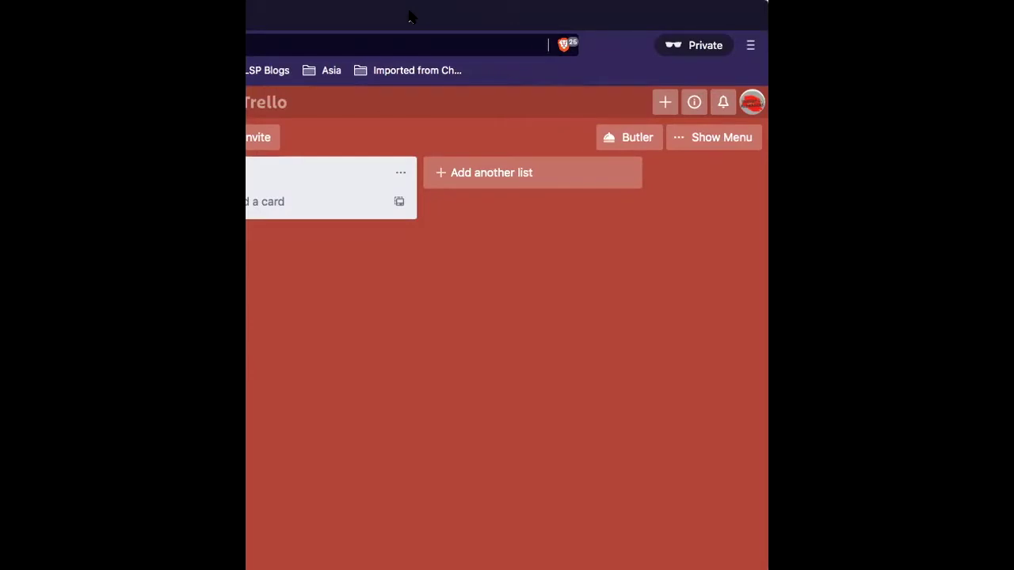
Rename the first list to 'Monday - Motivation/MMM FB Live'.
{"action": "left_click", "coordinate": [332, 175]}
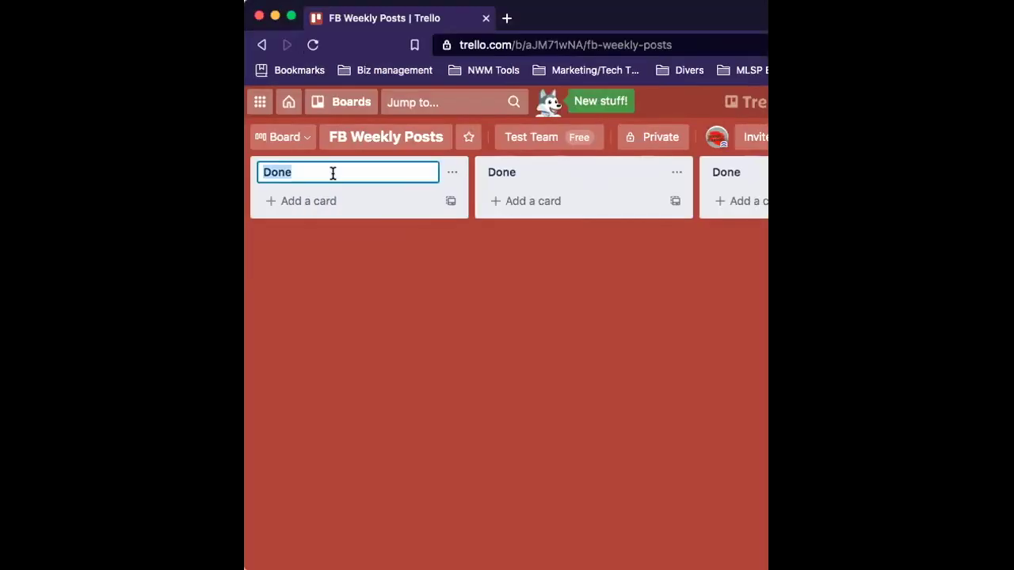
{"action": "left_click", "coordinate": [564, 172]}
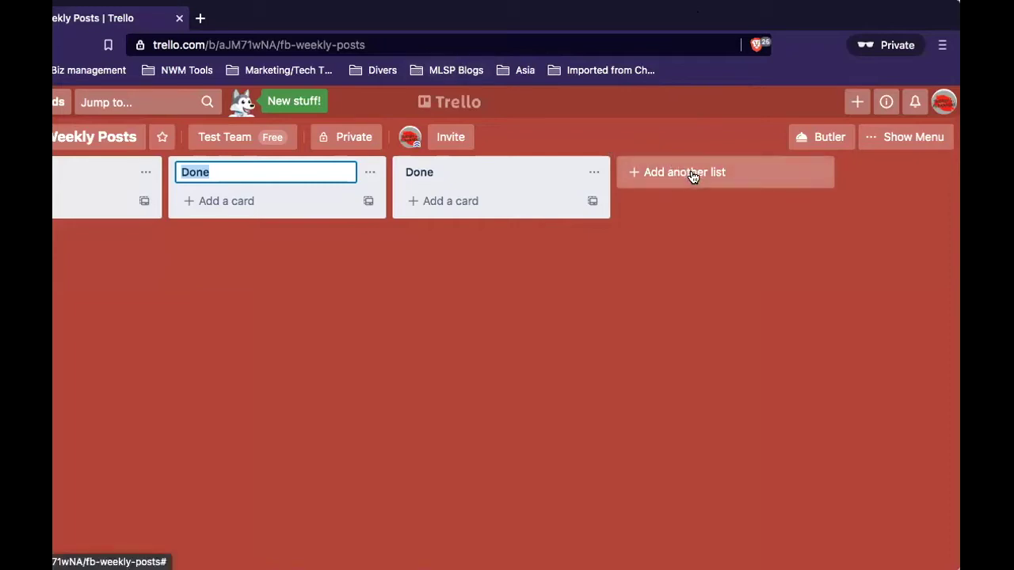
{"action": "left_click", "coordinate": [692, 176]}
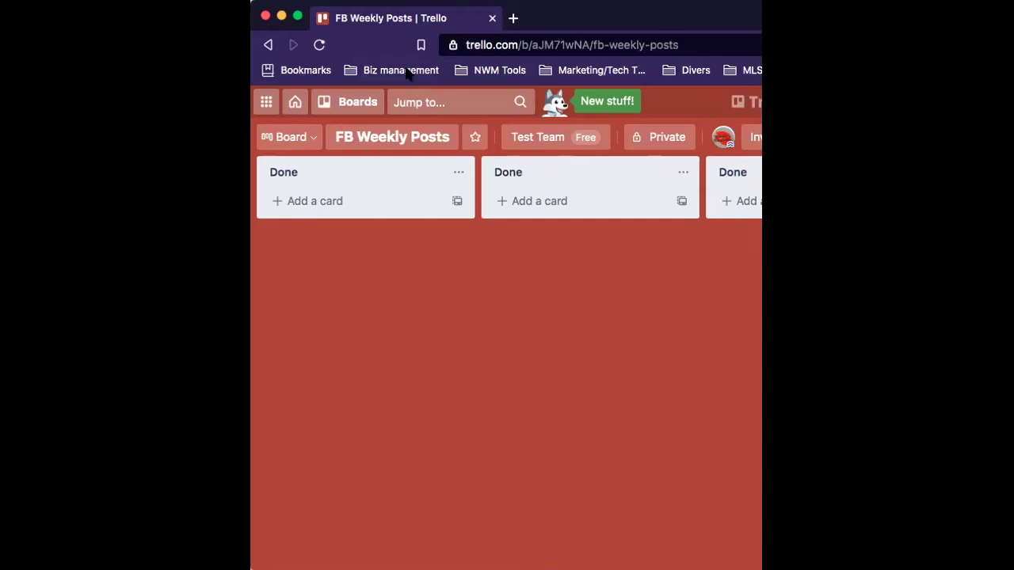
{"action": "left_click", "coordinate": [317, 175]}
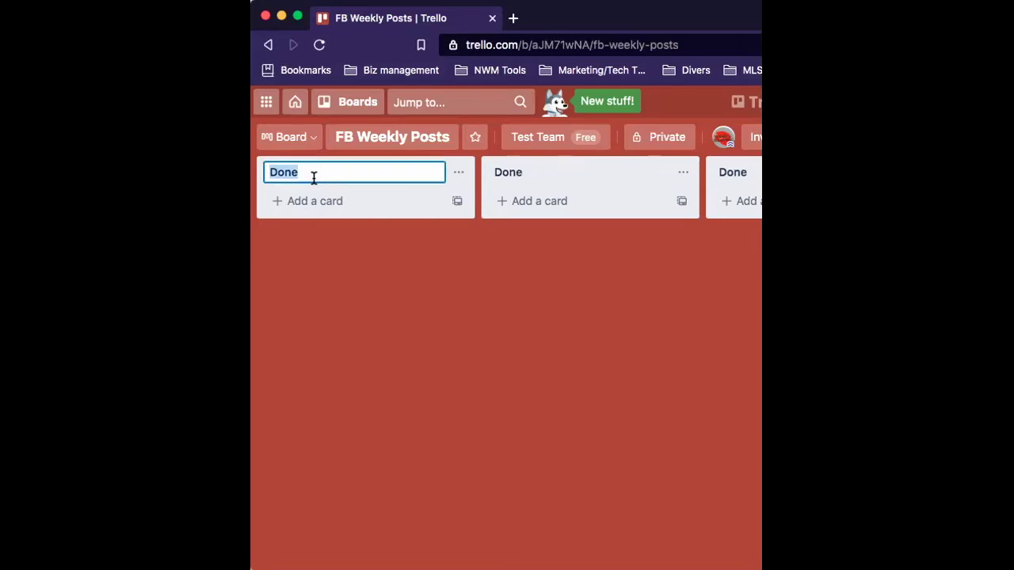
{"action": "type", "text": "Monday - Motivation"}
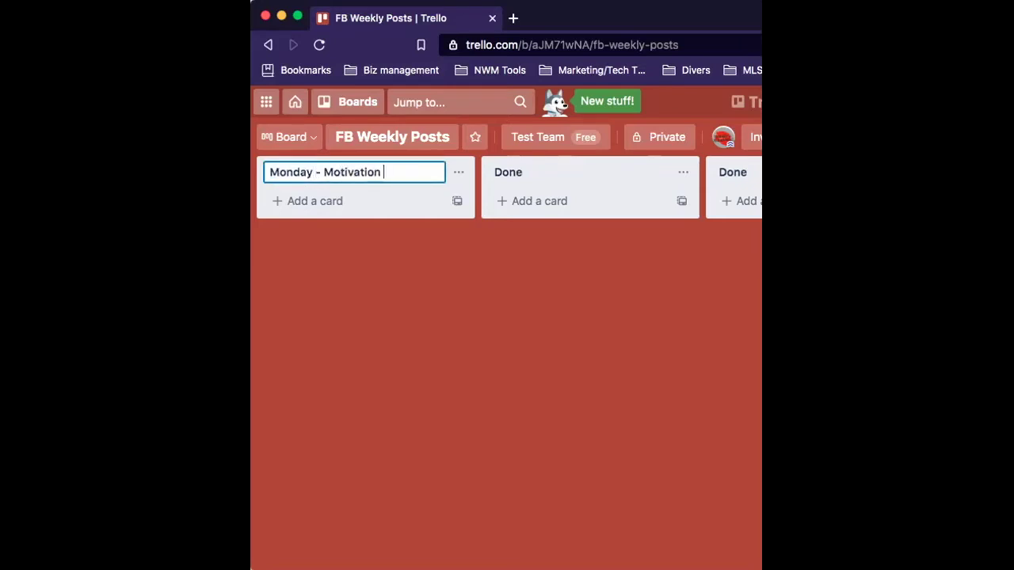
{"action": "key", "text": "BackSpace"}
{"action": "type", "text": "/MMM FB Live"}
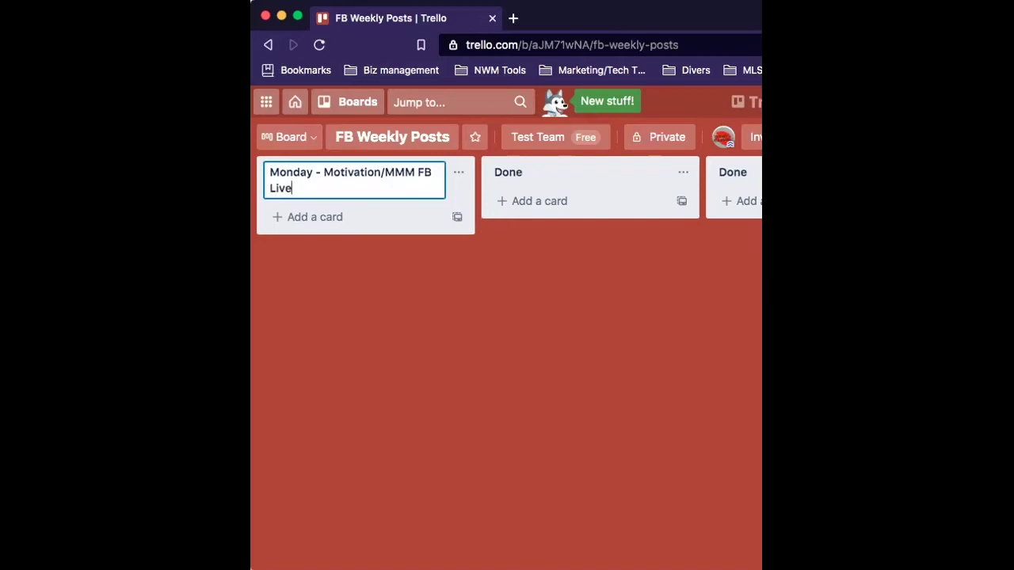
{"action": "key", "text": "Return"}
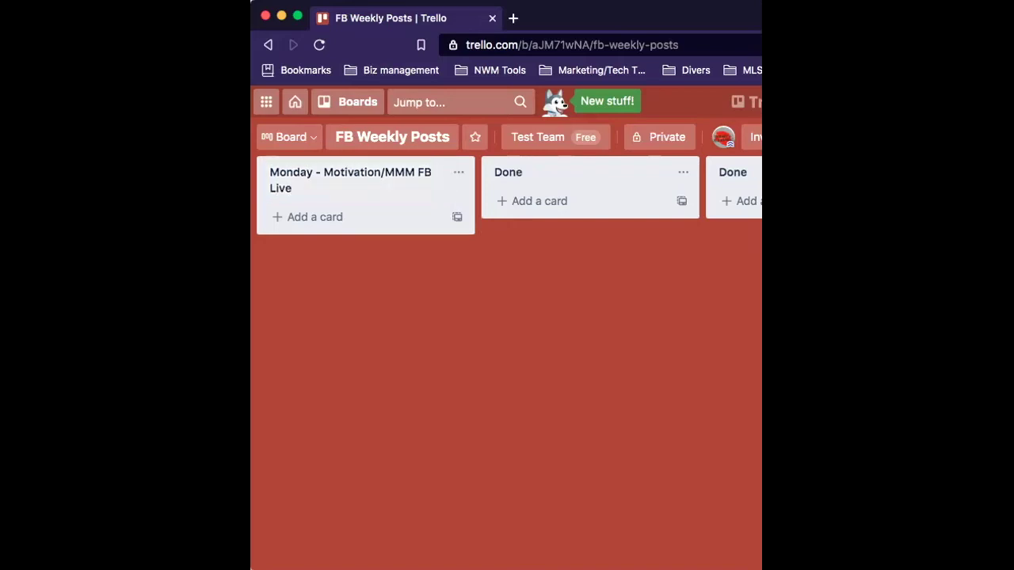
Rename the second list to 'Tuesday - Blog' and type 'Wednesday - Story post' for the third.
{"action": "left_click", "coordinate": [562, 171]}
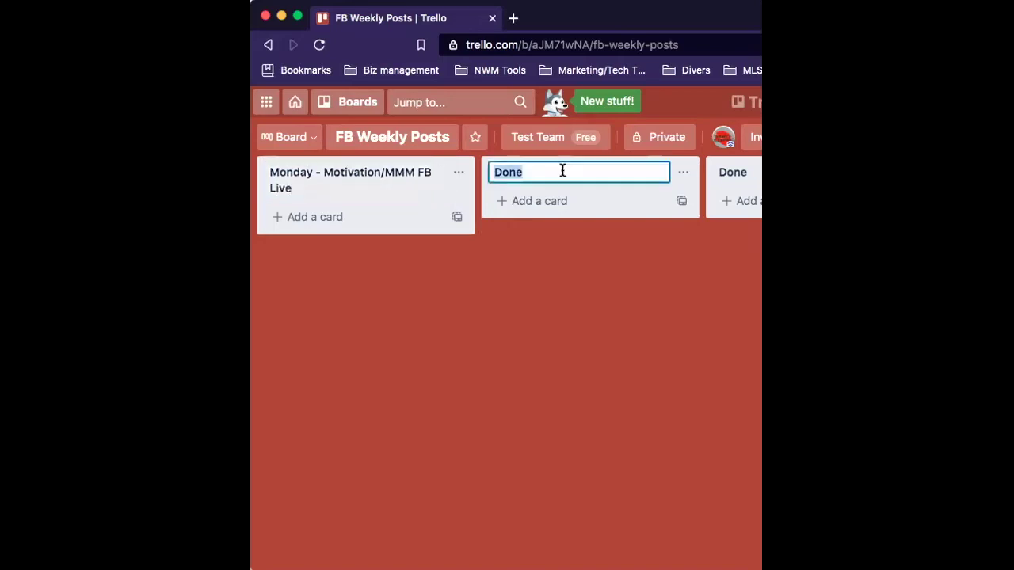
{"action": "type", "text": "Tuesday"}
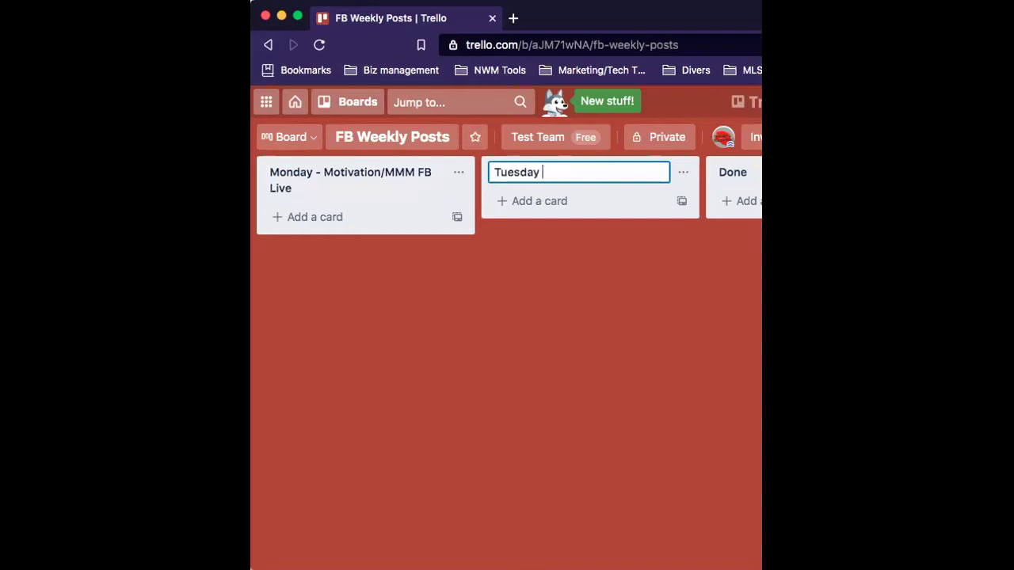
{"action": "type", "text": " - Blog"}
{"action": "key", "text": "Return"}
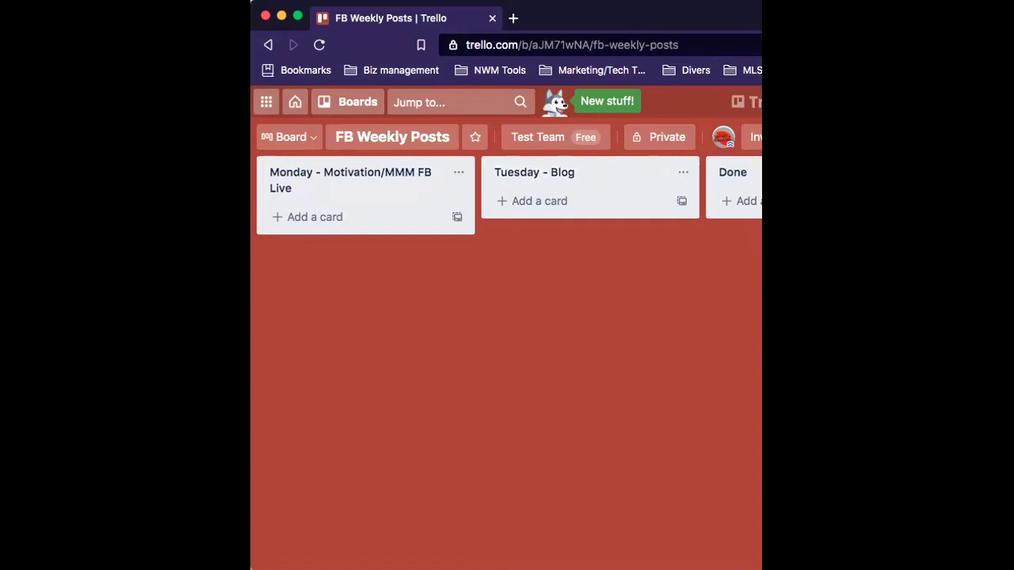
{"action": "left_click", "coordinate": [733, 172]}
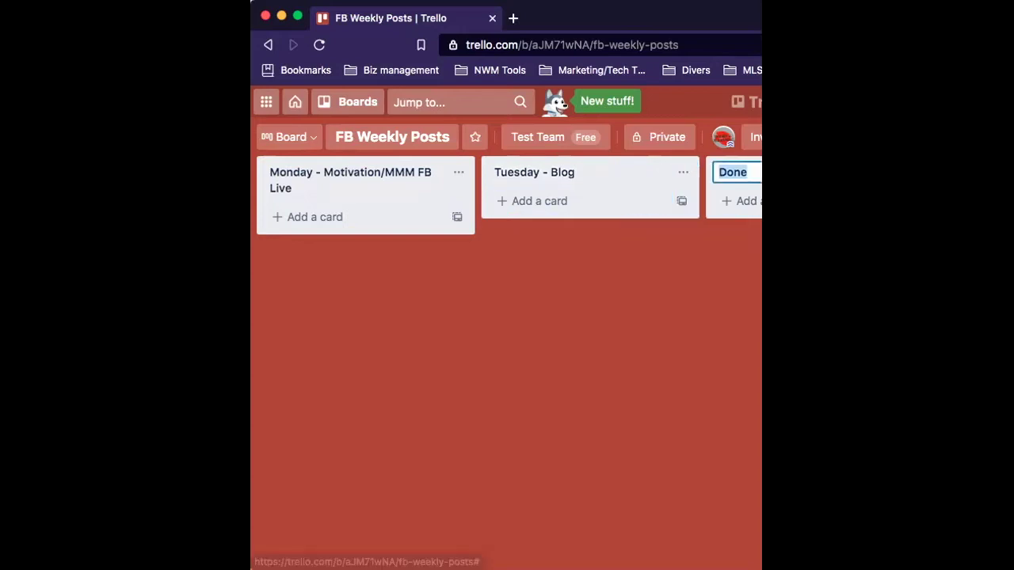
{"action": "type", "text": "Wedne"}
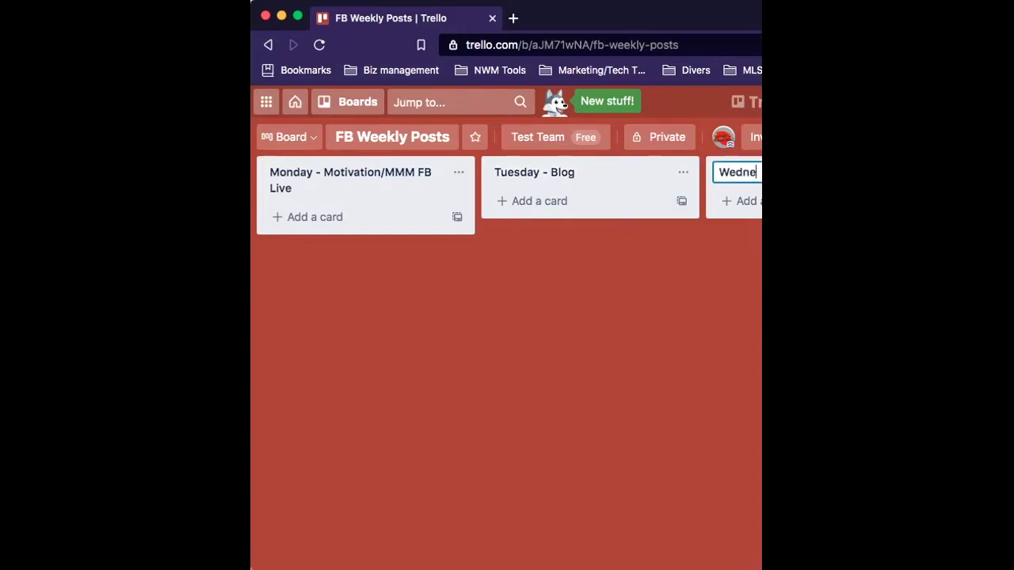
{"action": "type", "text": "s"}
{"action": "double_click", "coordinate": [622, 20]}
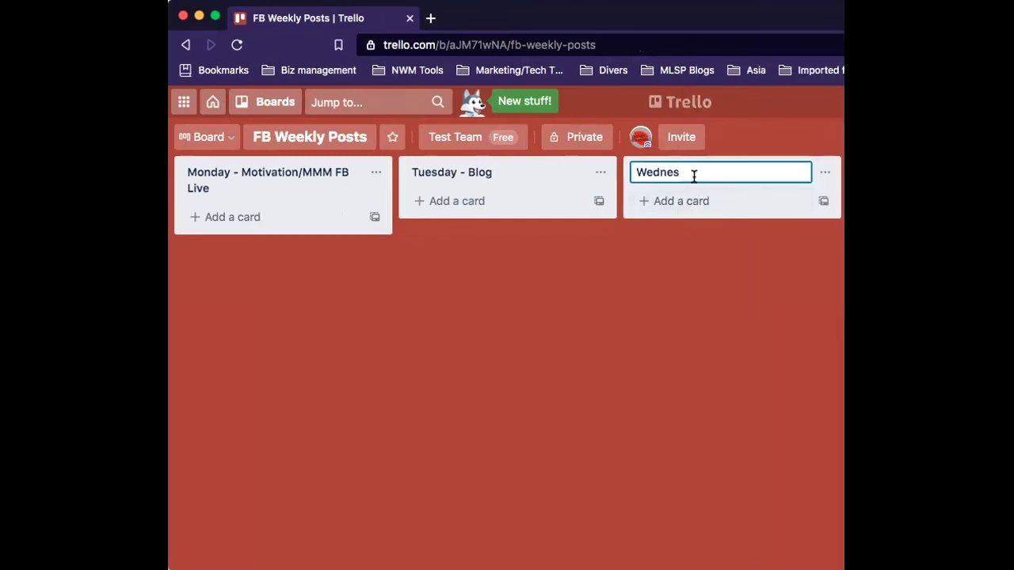
{"action": "type", "text": "day -"}
{"action": "double_click", "coordinate": [626, 4]}
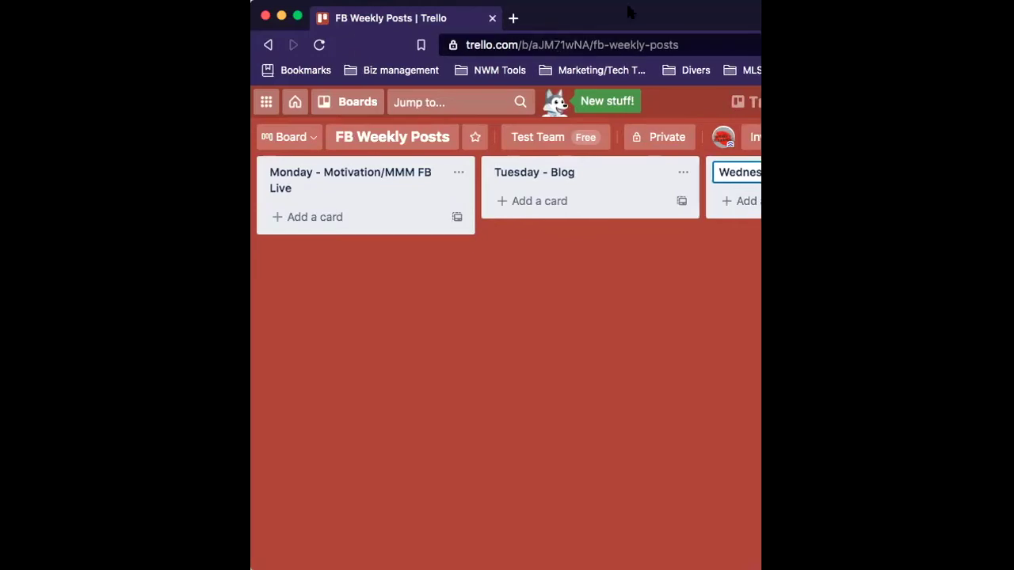
{"action": "type", "text": "S"}
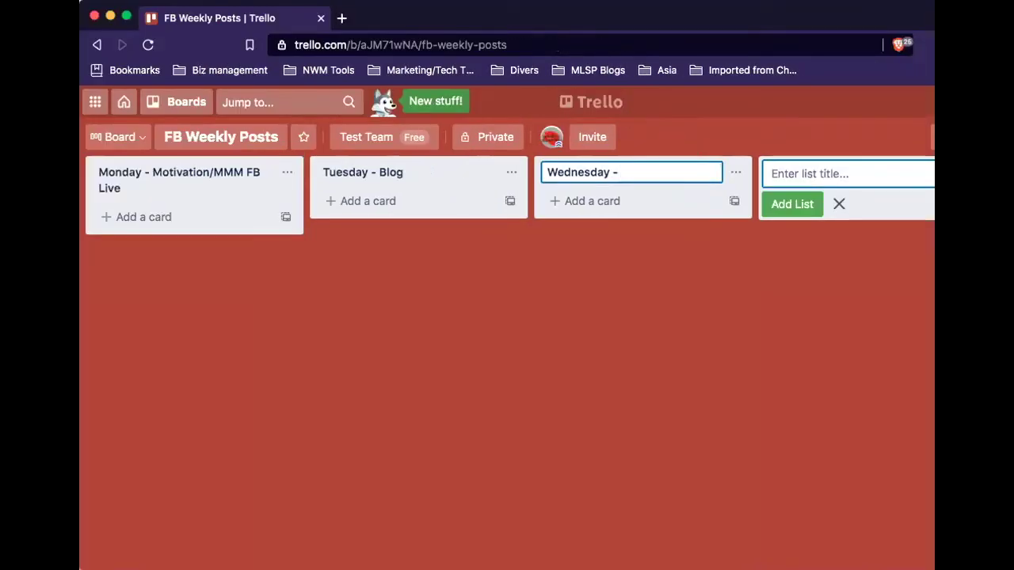
{"action": "type", "text": "tory post"}
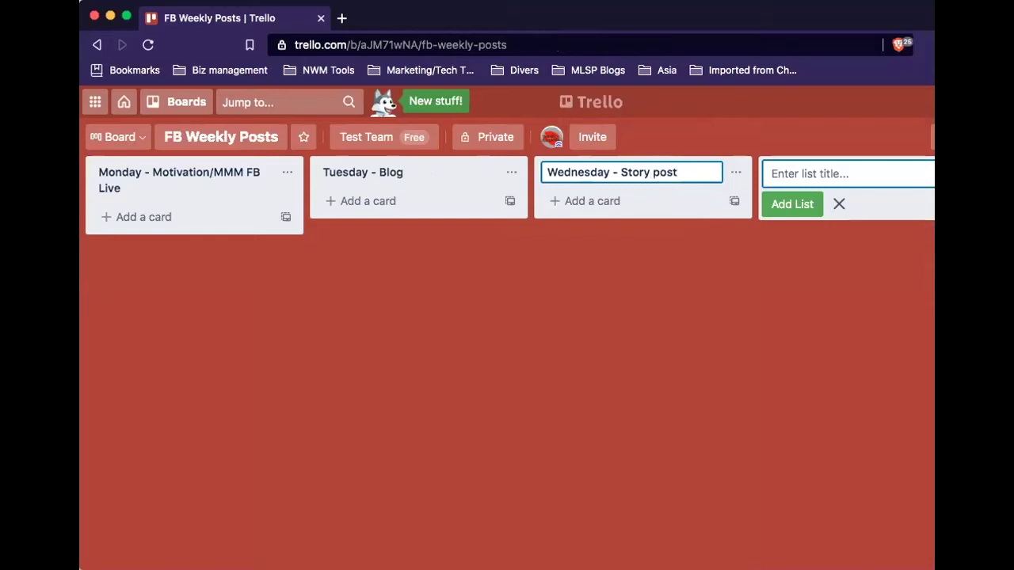
Add four new lists: Thursday, Friday, Saturday and Sunday.
{"action": "left_click", "coordinate": [801, 171]}
{"action": "type", "text": "T"}
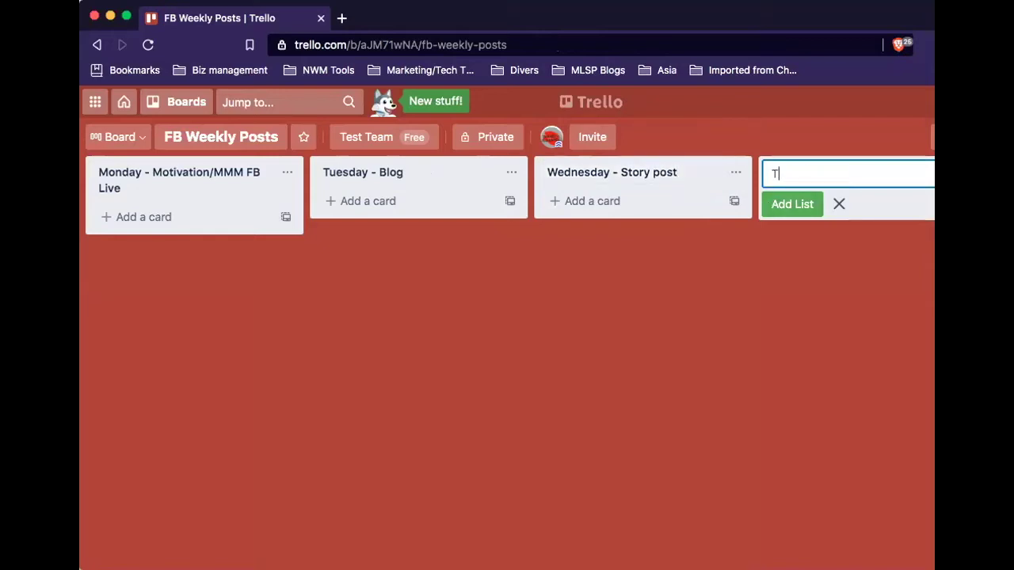
{"action": "type", "text": "hursday"}
{"action": "key", "text": "Return"}
{"action": "type", "text": "Friday"}
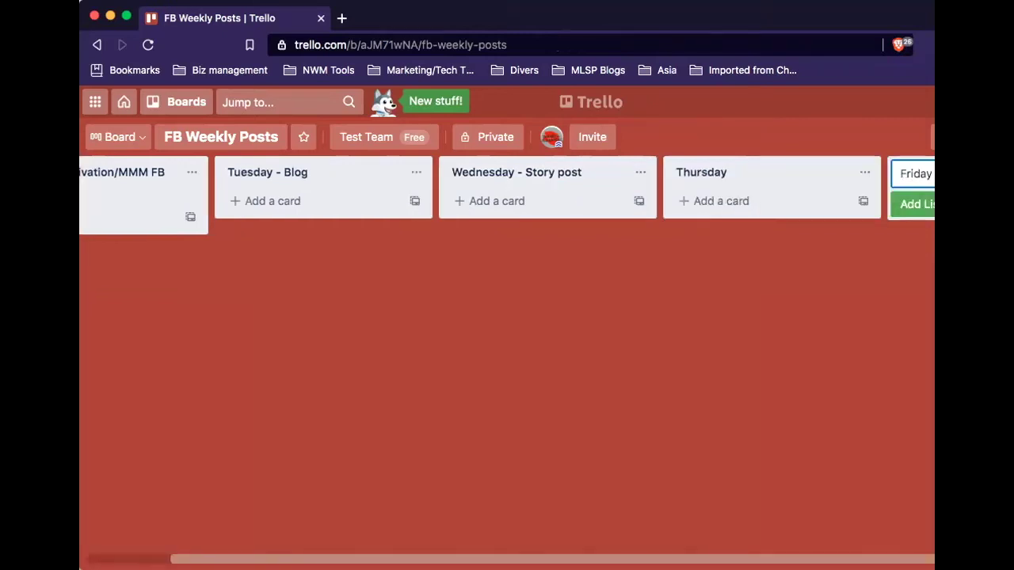
{"action": "key", "text": "Return"}
{"action": "type", "text": "Satur"}
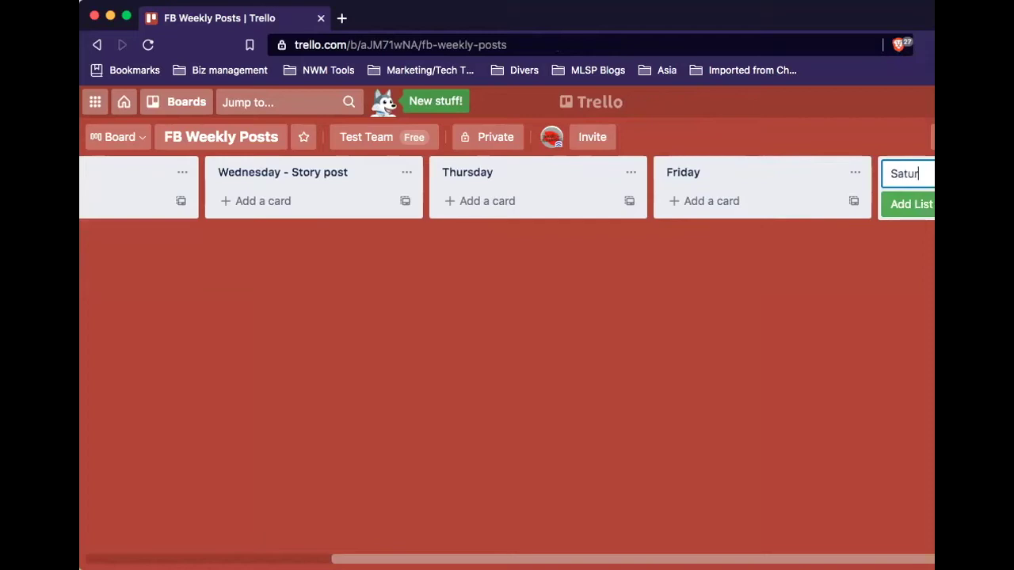
{"action": "type", "text": "day"}
{"action": "key", "text": "Return"}
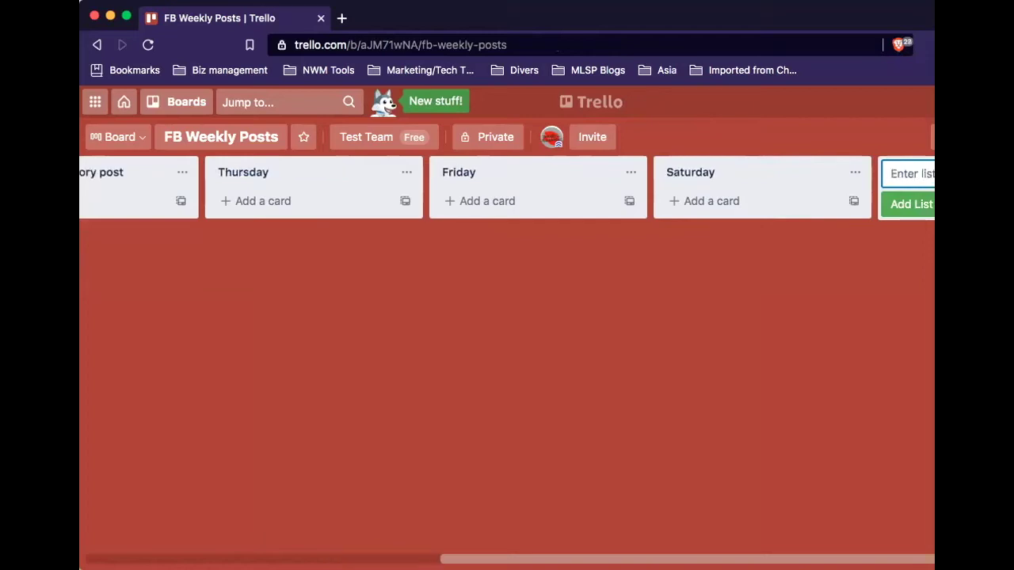
{"action": "type", "text": "Sunday"}
{"action": "key", "text": "Return"}
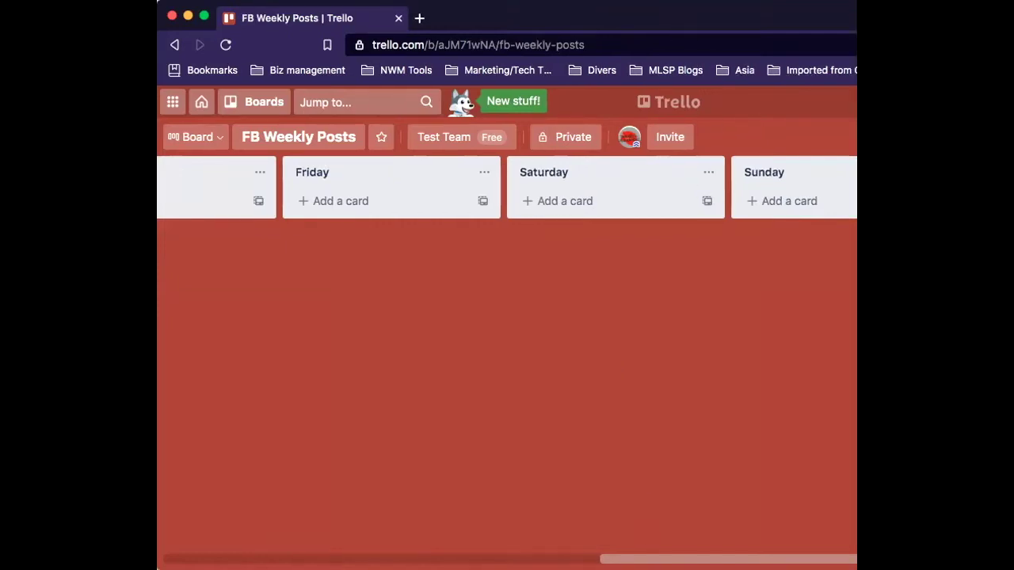
{"action": "left_click_drag", "start_coordinate": [670, 555], "coordinate": [211, 548]}
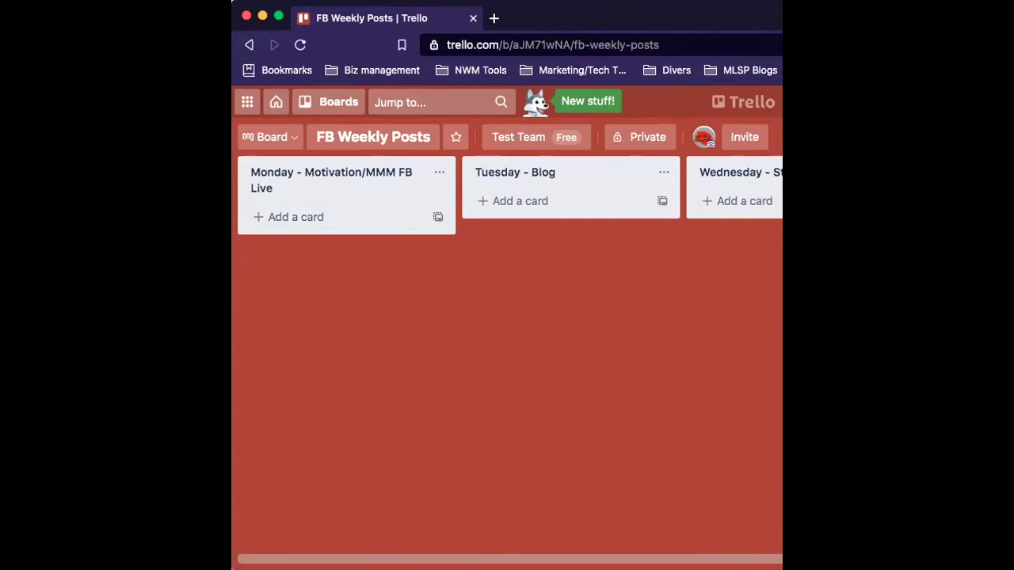
Add a card titled 'Live' to the Monday - Motivation/MMM FB Live list.
{"action": "left_click", "coordinate": [322, 225]}
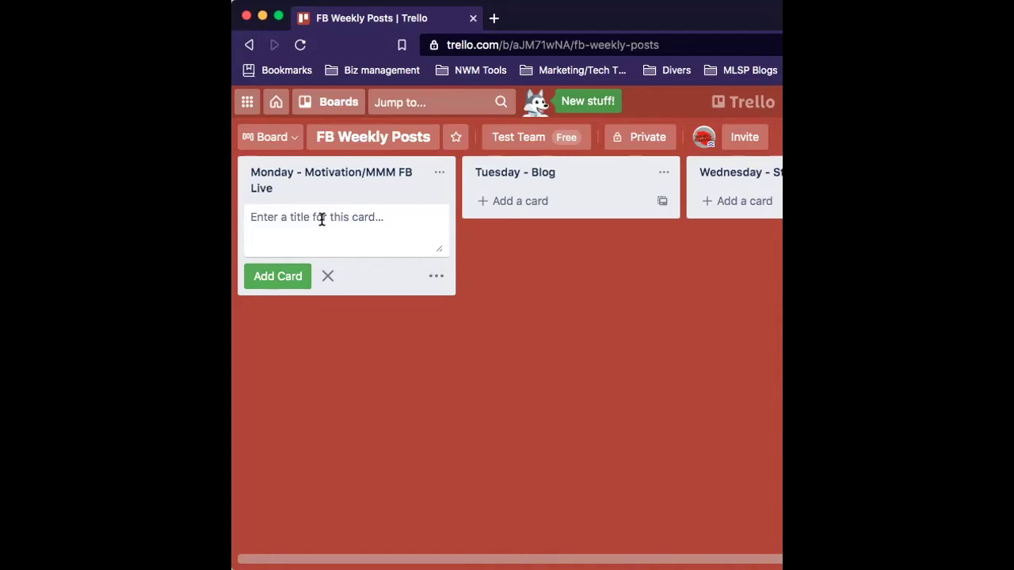
{"action": "type", "text": "Live"}
{"action": "key", "text": "Return"}
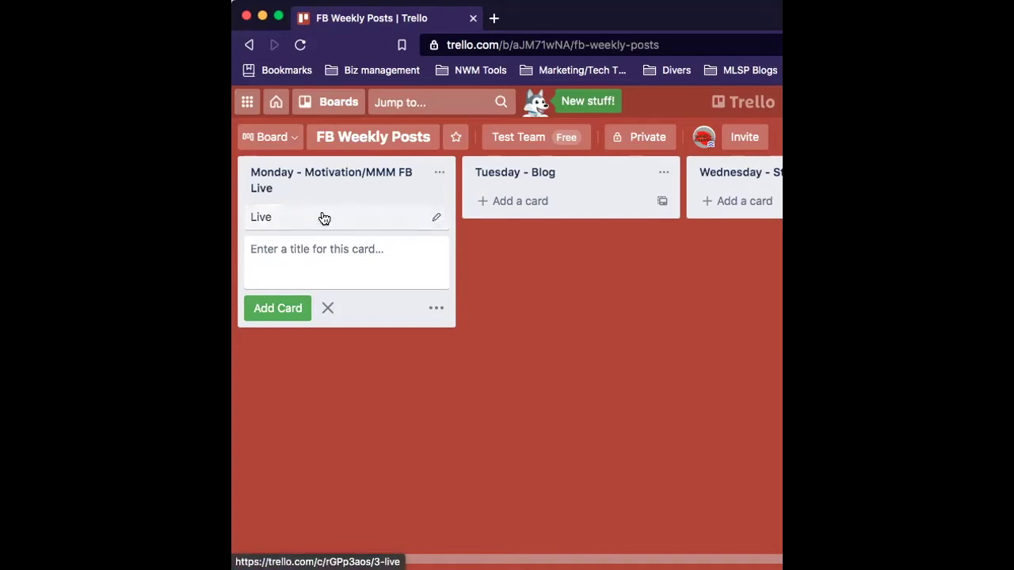
{"action": "left_click", "coordinate": [433, 221]}
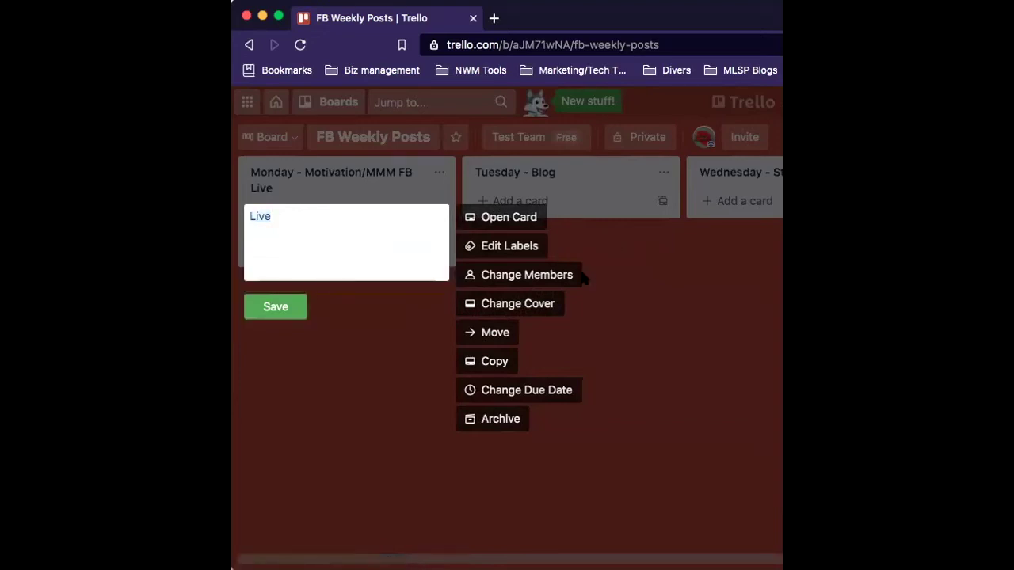
{"action": "left_click", "coordinate": [618, 248]}
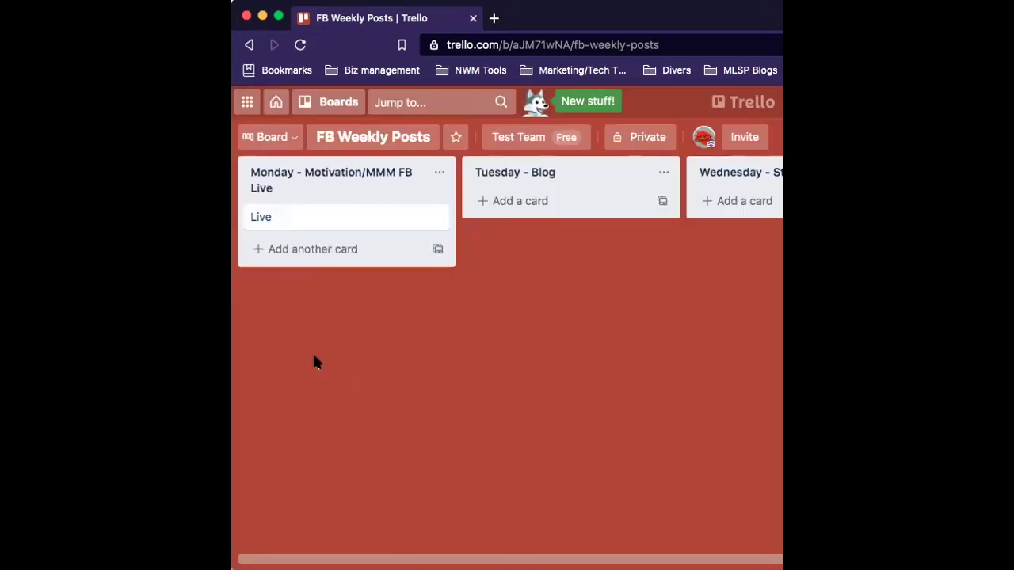
Open the Live card's detail window to see its empty description.
{"action": "left_click", "coordinate": [310, 219]}
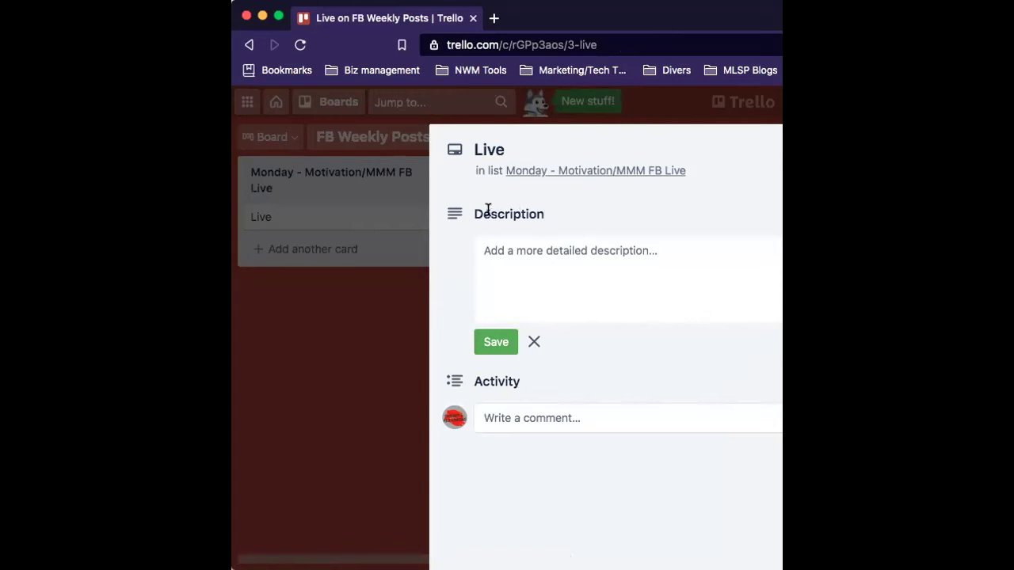
{"action": "left_click_drag", "start_coordinate": [542, 214], "coordinate": [480, 216]}
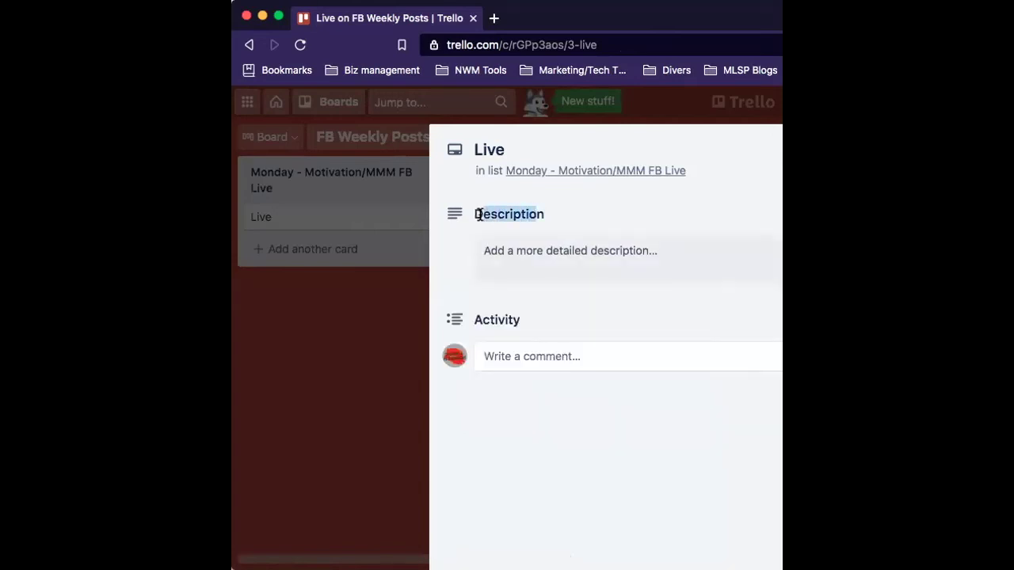
Begin the description 'How to create a plan for your FB post on personal profile:' with the first steps.
{"action": "left_click", "coordinate": [531, 252]}
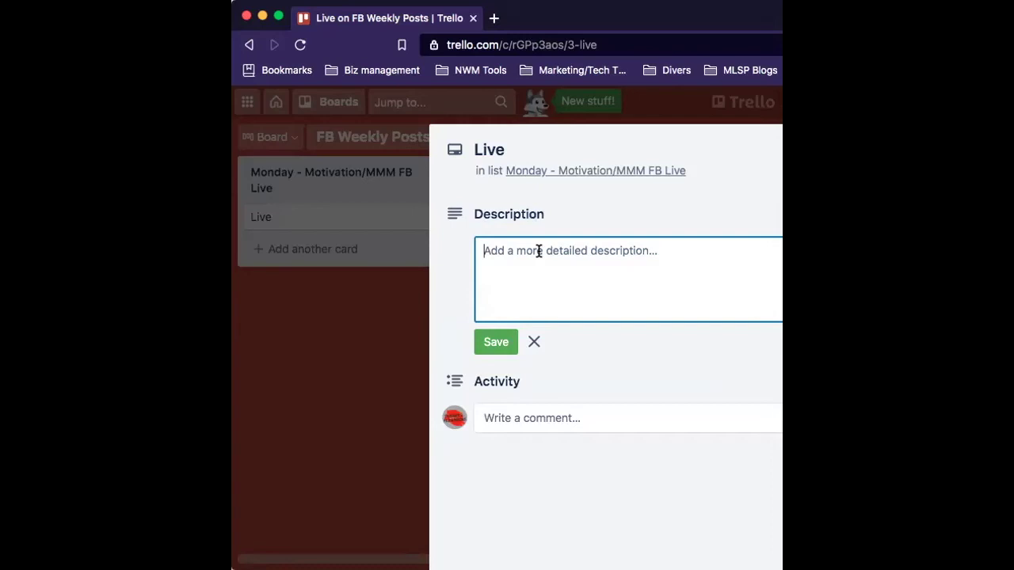
{"action": "type", "text": "How "}
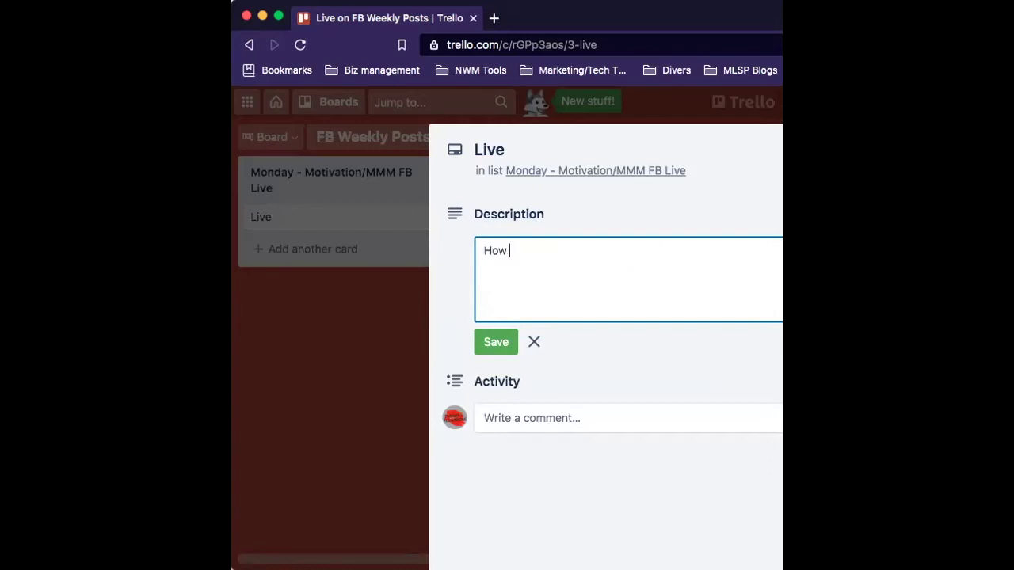
{"action": "type", "text": "to create "}
{"action": "type", "text": "a "}
{"action": "type", "text": "so"}
{"action": "key", "text": "BackSpace"}
{"action": "key", "text": "BackSpace"}
{"action": "type", "text": "plan for your "}
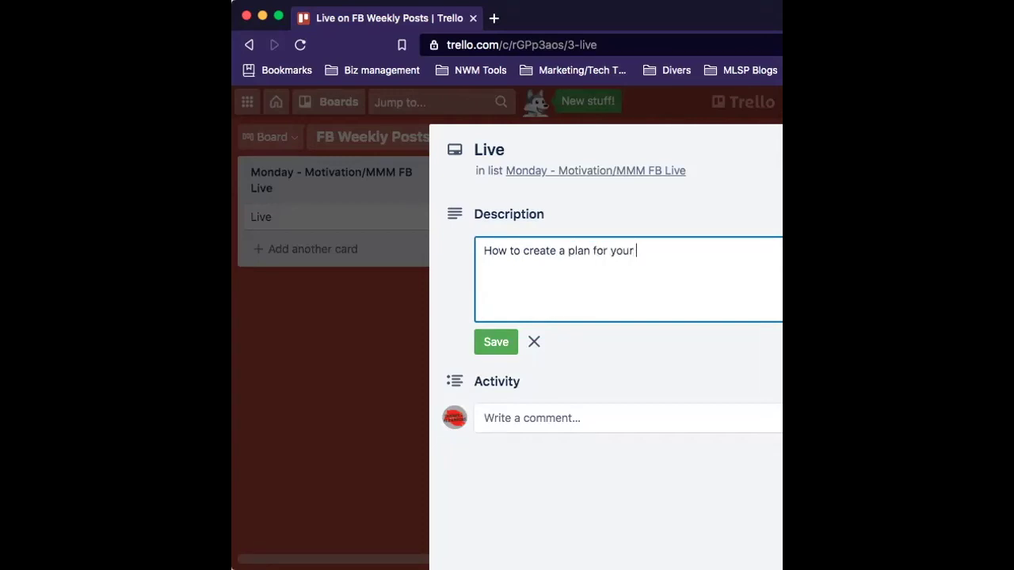
{"action": "type", "text": "FB post on personal pro"}
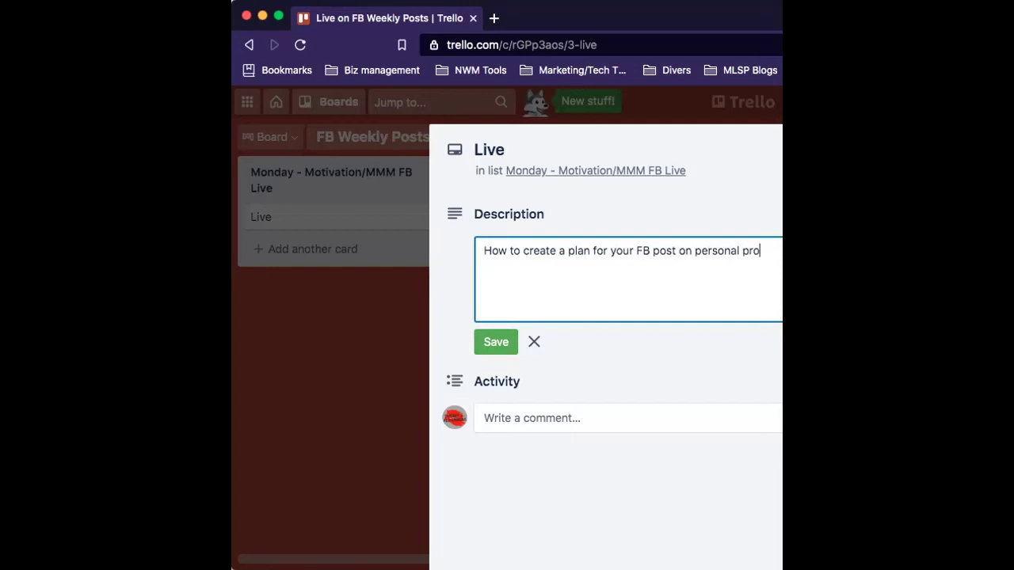
{"action": "type", "text": "file: "}
{"action": "type", "text": "-"}
{"action": "type", "text": " Create a t"}
{"action": "type", "text": "rello"}
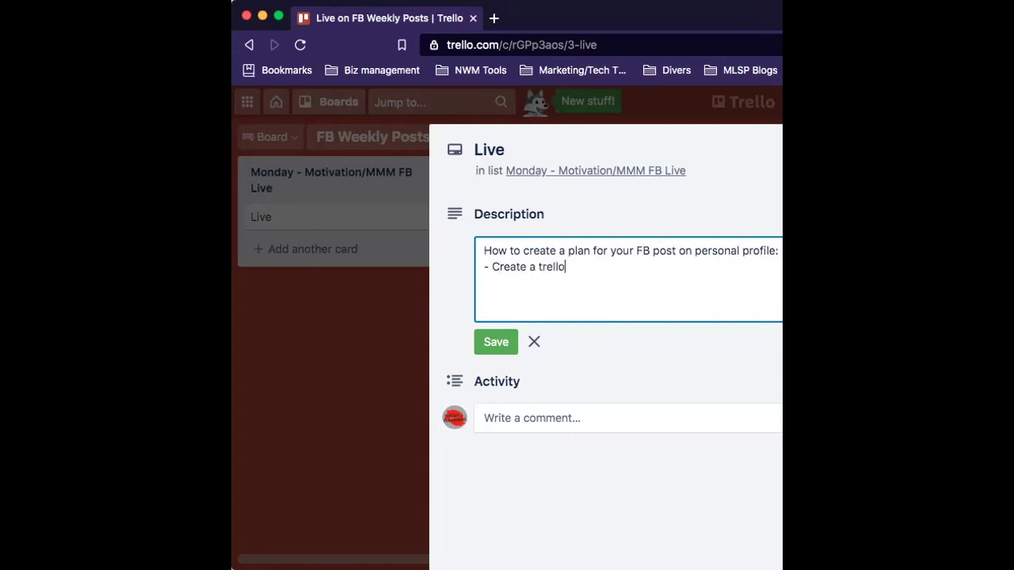
{"action": "type", "text": " board"}
{"action": "key", "text": "Return"}
{"action": "type", "text": "- wrtite your post"}
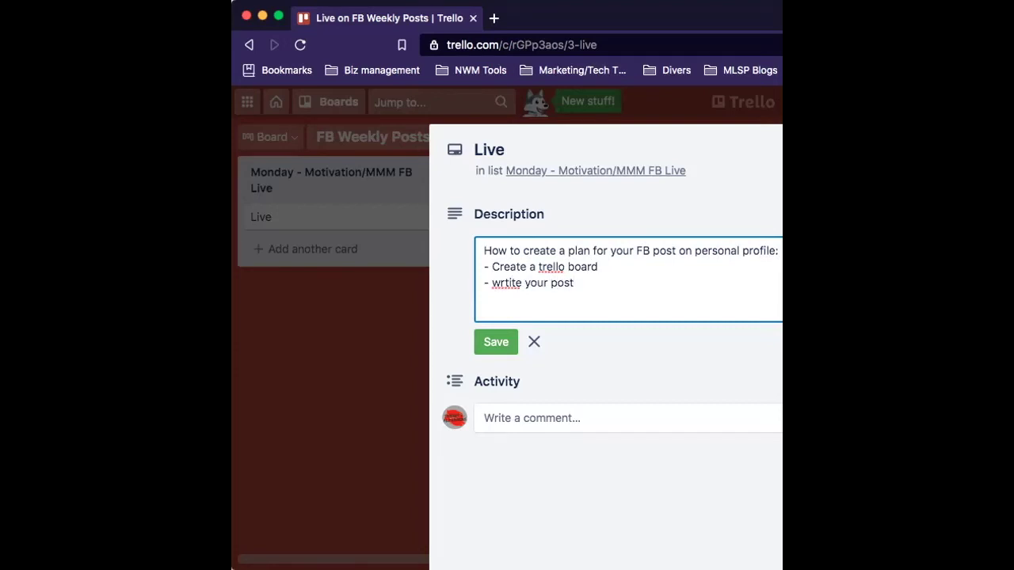
{"action": "type", "text": " inside "}
{"action": "type", "text": "-"}
{"action": "left_click", "coordinate": [504, 283]}
{"action": "key", "text": "Right"}
{"action": "key", "text": "BackSpace"}
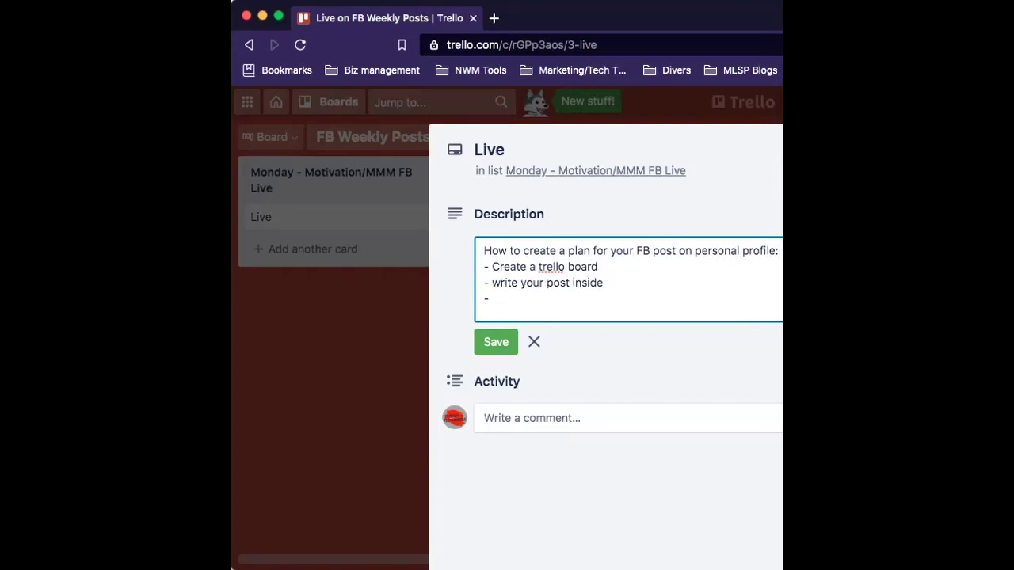
Add 'Add picture if needed', '- schedule the due date' and '- copy/paste on due date', then select all.
{"action": "left_click", "coordinate": [514, 299]}
{"action": "type", "text": "Add picture if needed"}
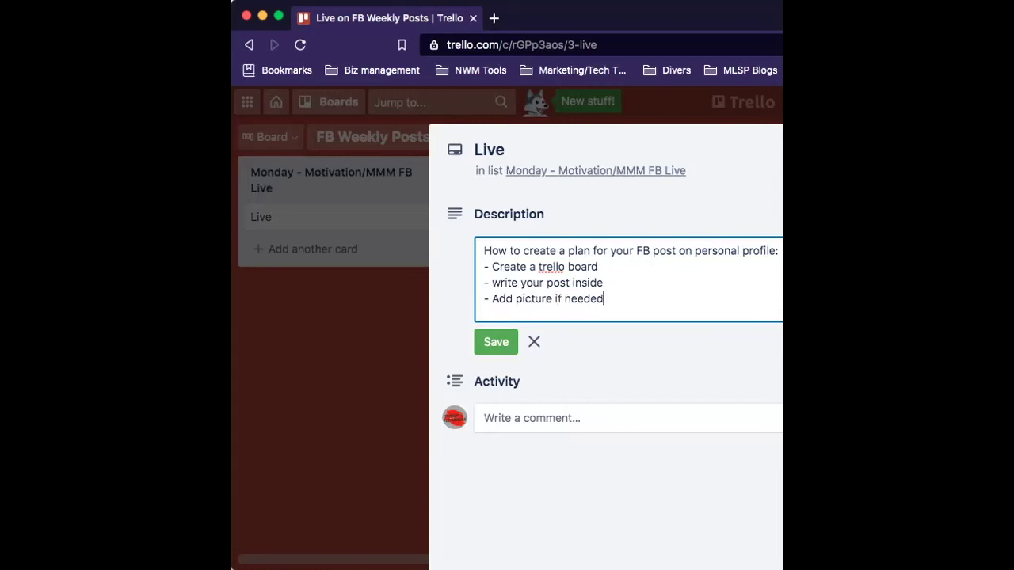
{"action": "key", "text": "Return"}
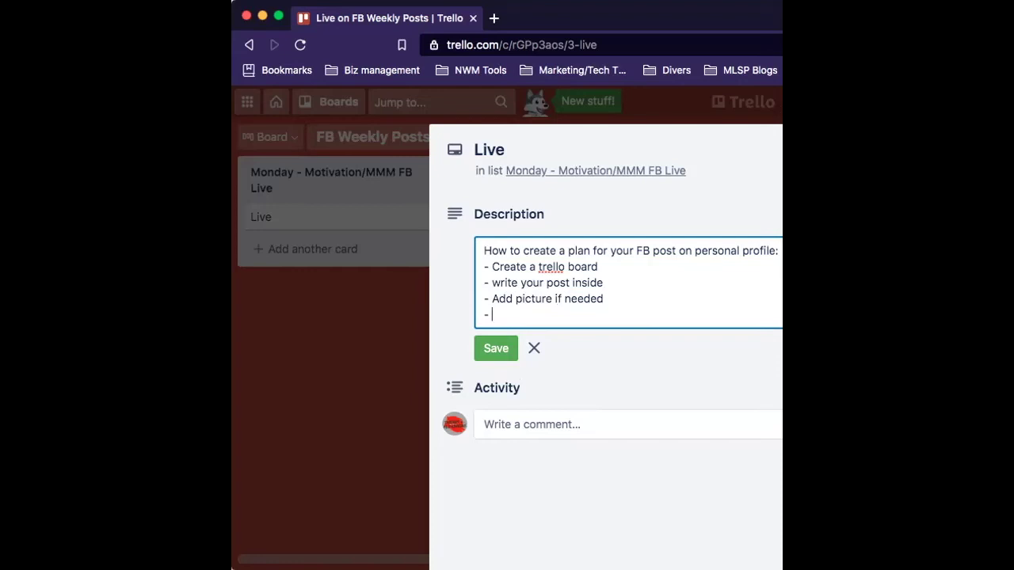
{"action": "type", "text": "- schedule the due date"}
{"action": "key", "text": "Return"}
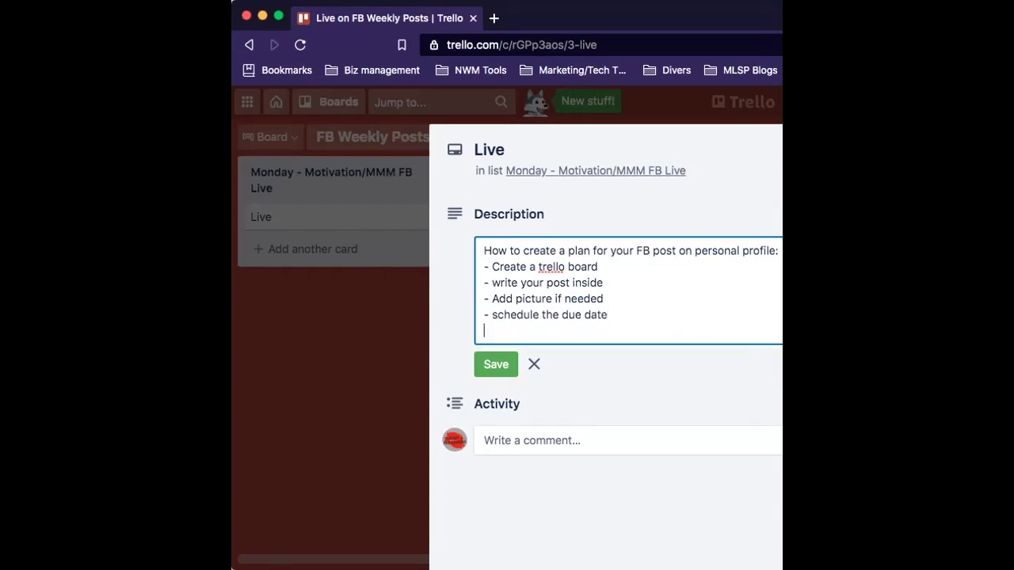
{"action": "type", "text": "- copy/paste on due d"}
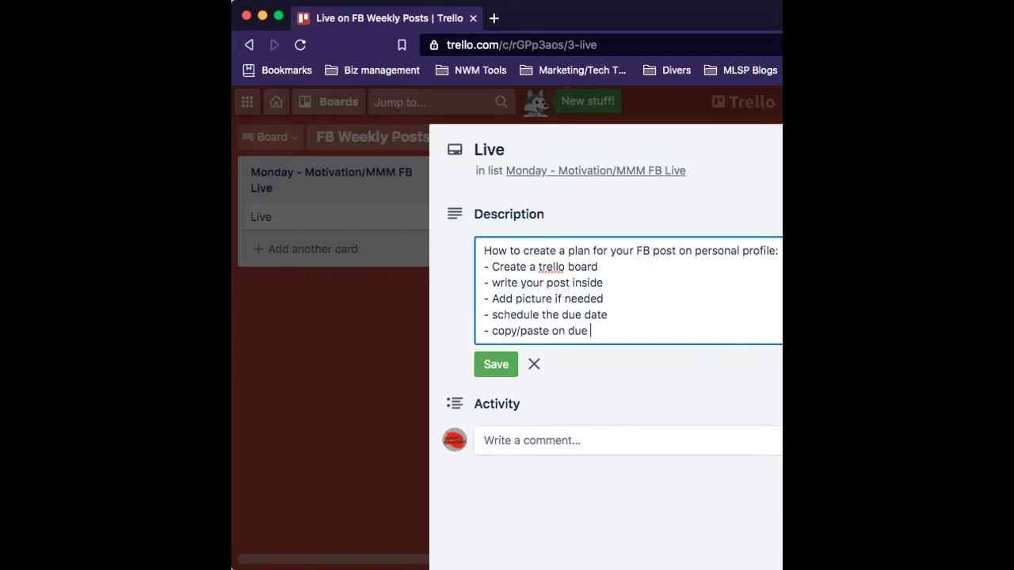
{"action": "key", "text": "BackSpace"}
{"action": "type", "text": "AT"}
{"action": "key", "text": "BackSpace"}
{"action": "key", "text": "BackSpace"}
{"action": "type", "text": "date"}
{"action": "key", "text": "Return"}
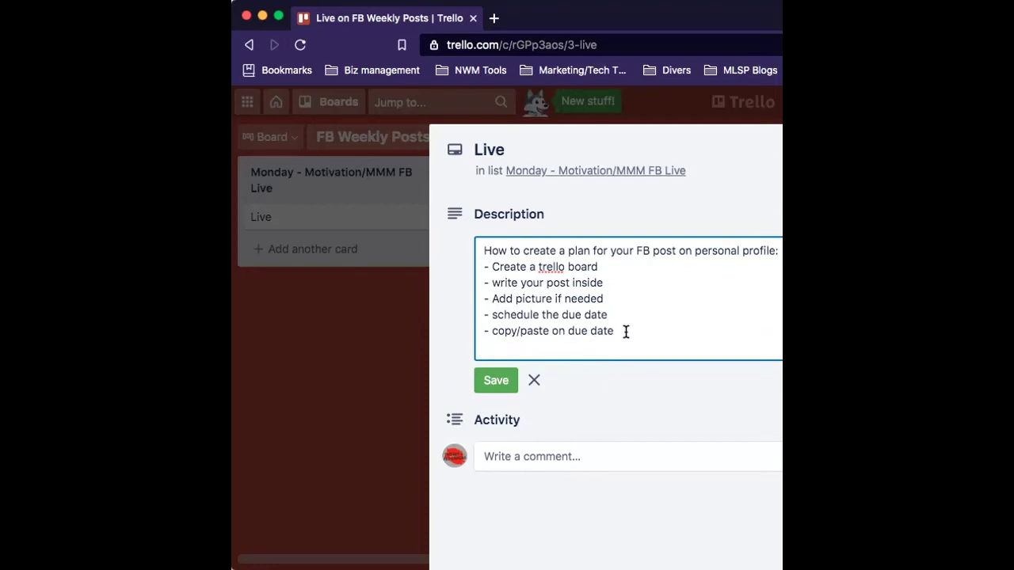
{"action": "left_click_drag", "start_coordinate": [625, 332], "coordinate": [366, 220]}
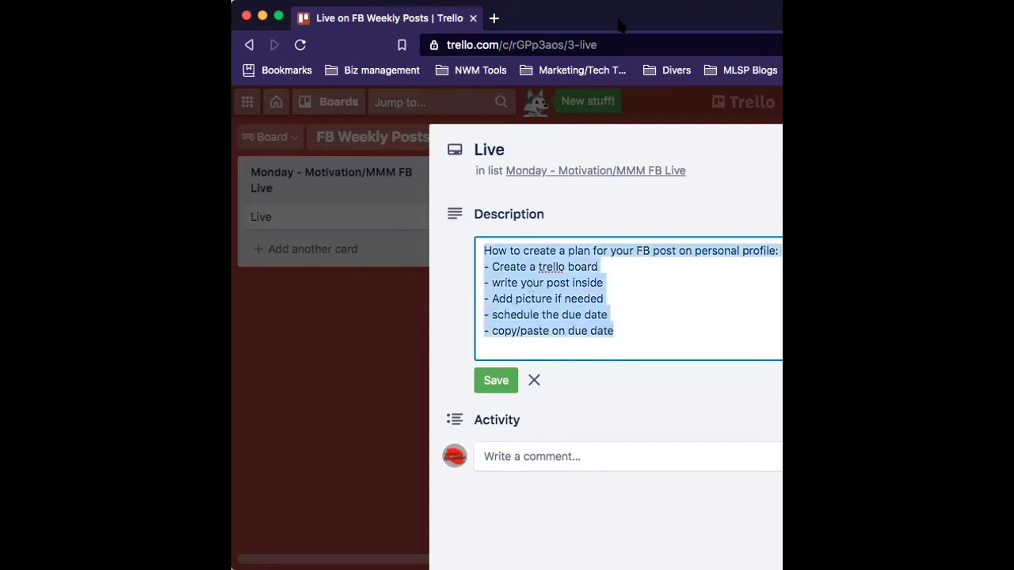
Maximize the browser and dismiss the attachment popup so the Live card's five-step description shows saved.
{"action": "double_click", "coordinate": [541, 24]}
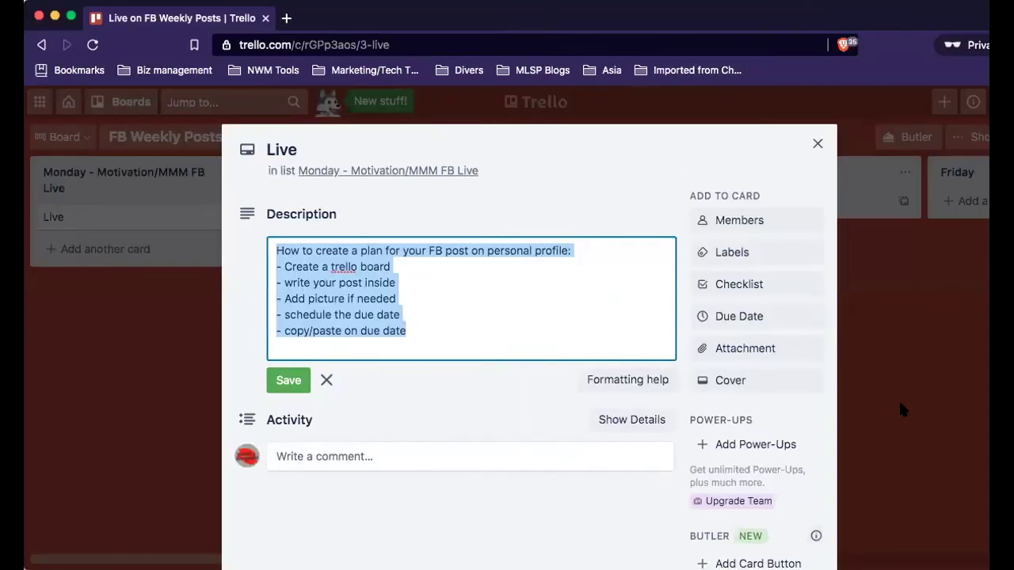
{"action": "left_click", "coordinate": [750, 352]}
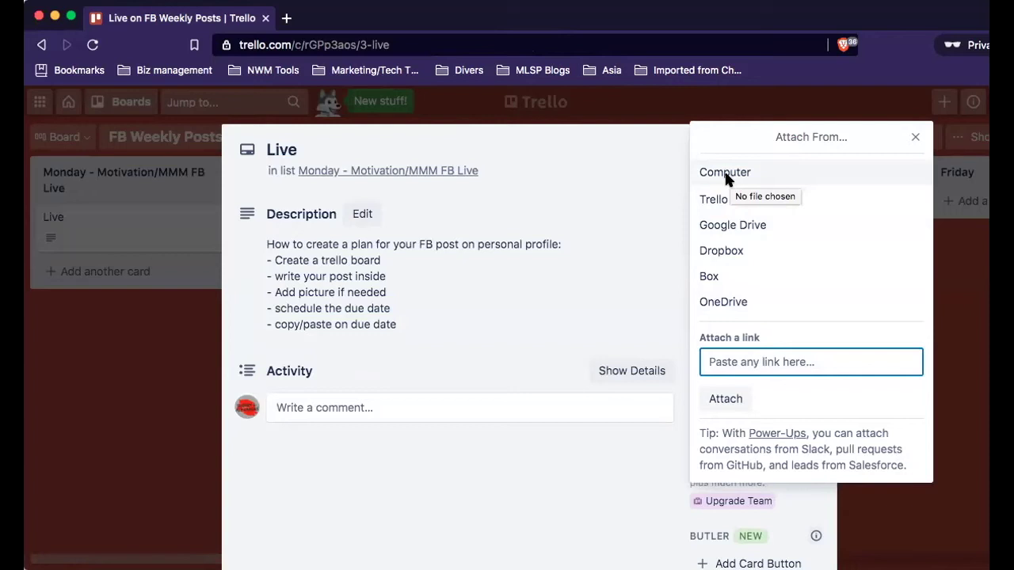
{"action": "left_click", "coordinate": [917, 136]}
{"action": "scroll", "coordinate": [689, 396], "scroll_direction": "down", "scroll_amount": 3}
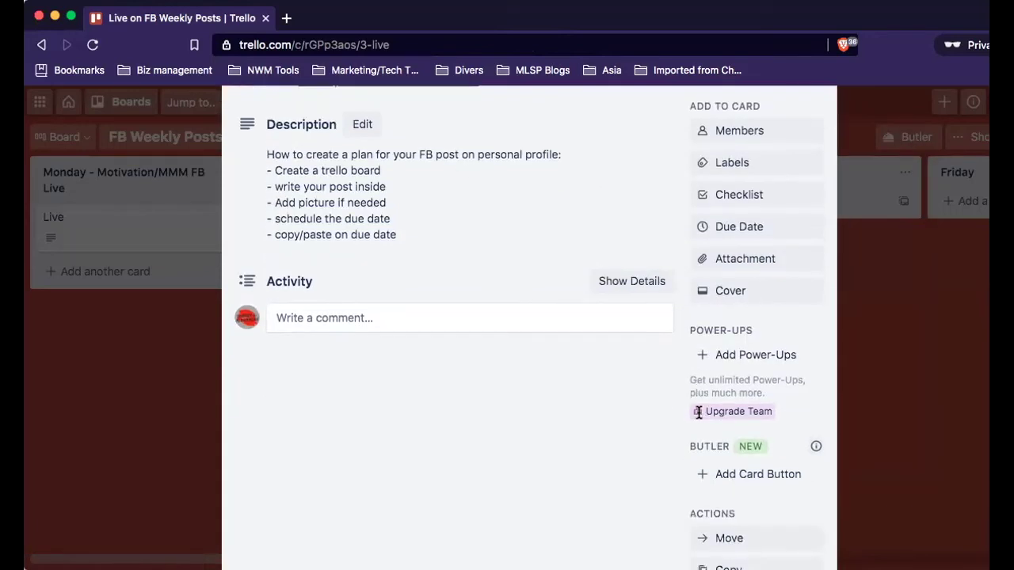
{"action": "scroll", "coordinate": [748, 241], "scroll_direction": "up", "scroll_amount": 1}
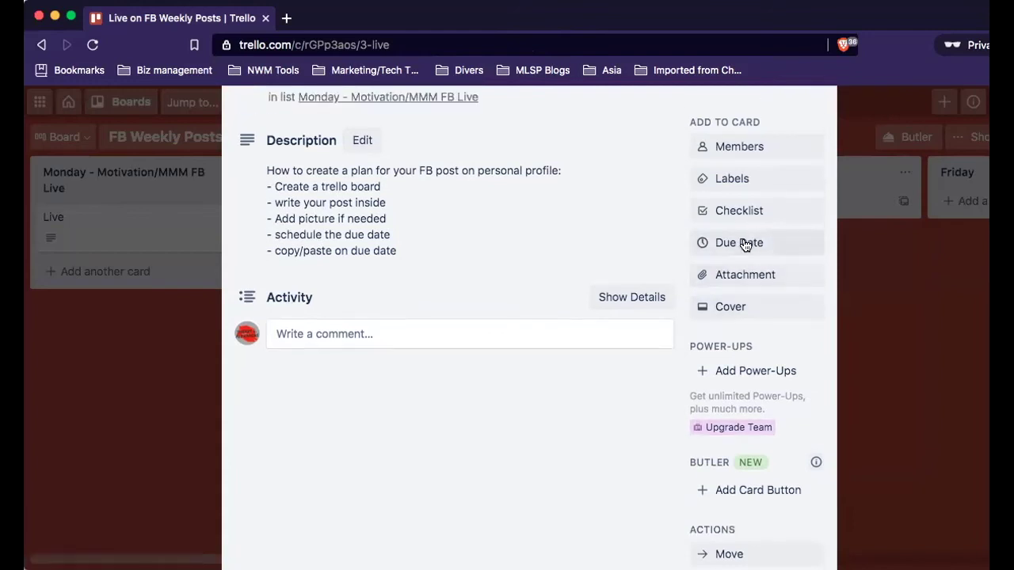
Open the Live card's due-date calendar and settle on March 1.
{"action": "left_click", "coordinate": [745, 243]}
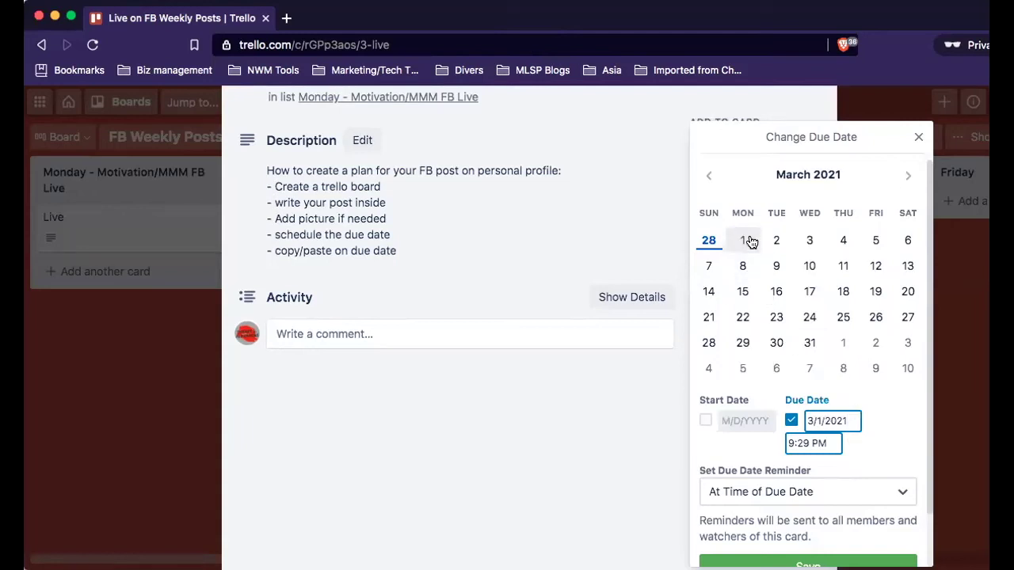
{"action": "left_click", "coordinate": [749, 241]}
{"action": "left_click", "coordinate": [777, 240]}
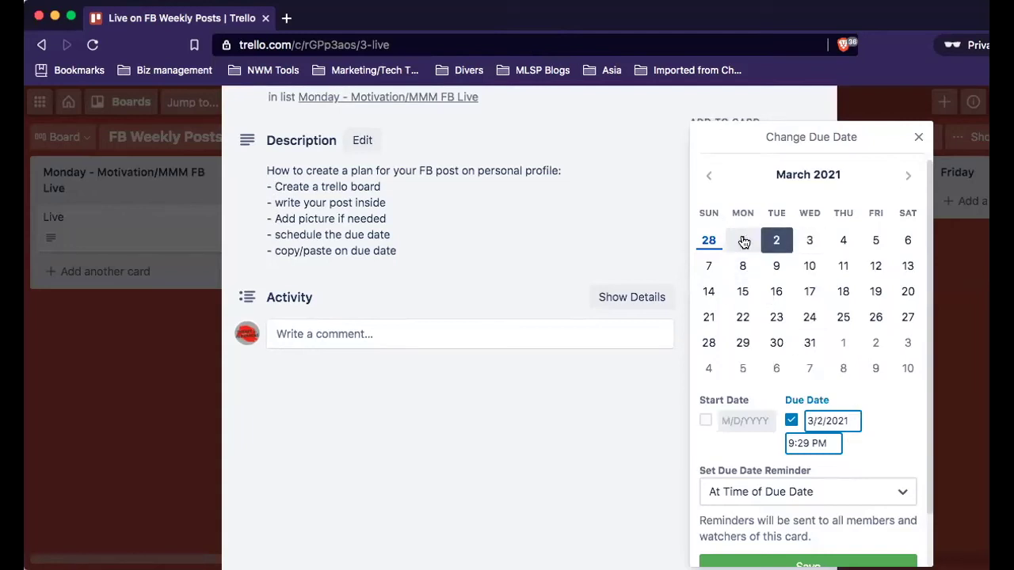
{"action": "left_click", "coordinate": [809, 240]}
{"action": "left_click", "coordinate": [741, 242]}
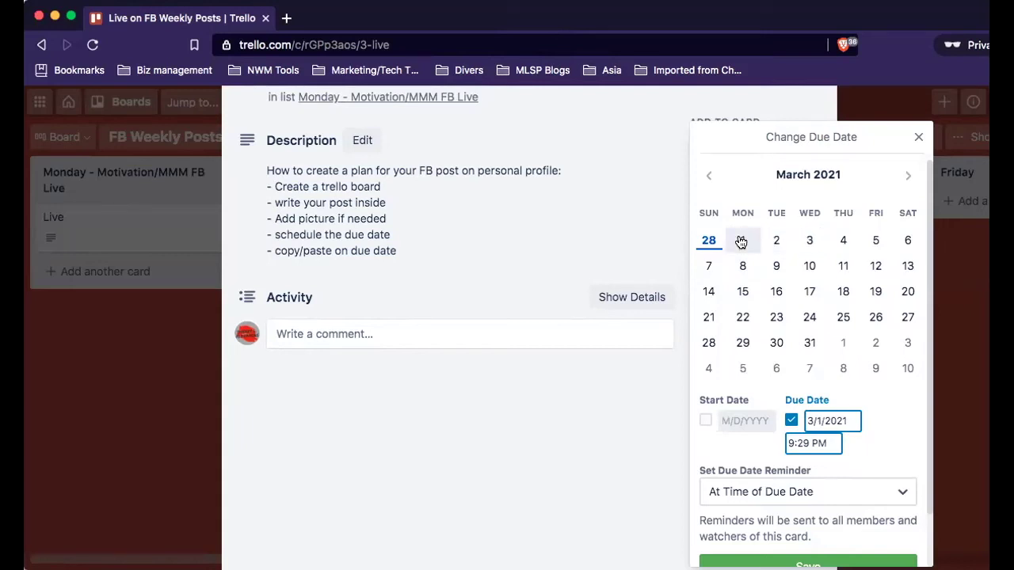
{"action": "left_click", "coordinate": [843, 239]}
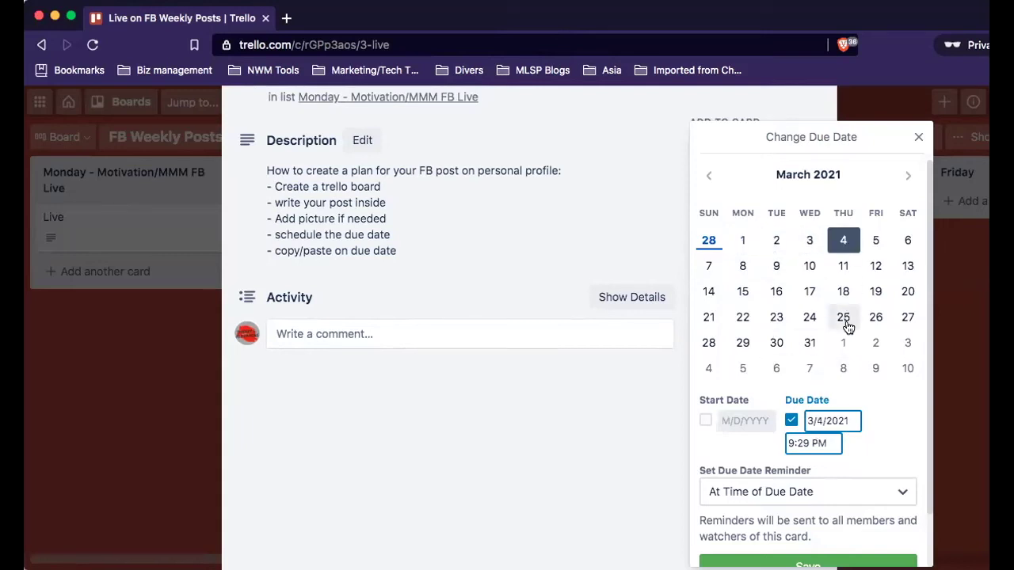
{"action": "left_click", "coordinate": [845, 319]}
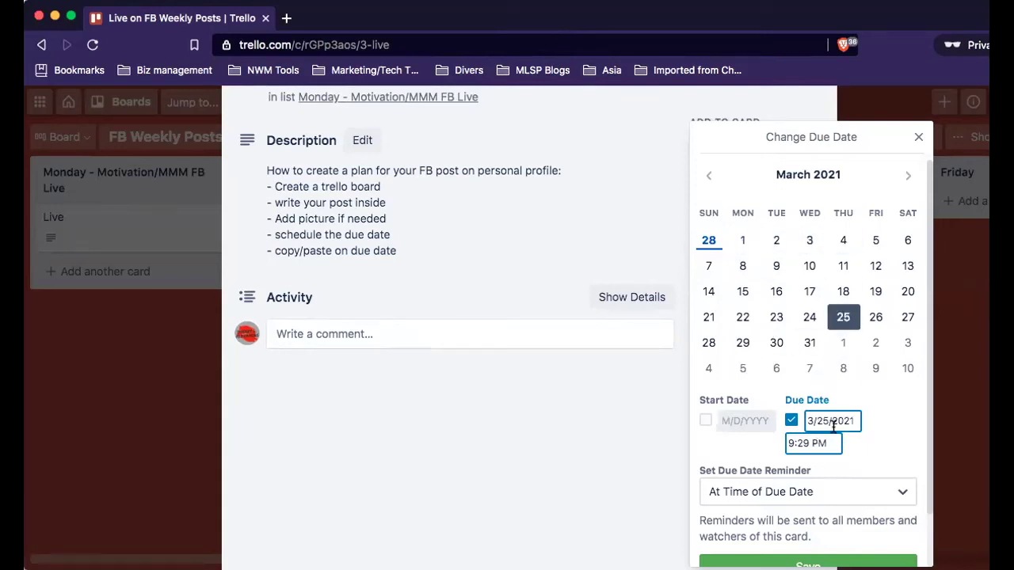
{"action": "left_click", "coordinate": [732, 242]}
Set the due time to 9:29 AM, keep the reminder at due time, and save.
{"action": "left_click_drag", "start_coordinate": [830, 421], "coordinate": [796, 424]}
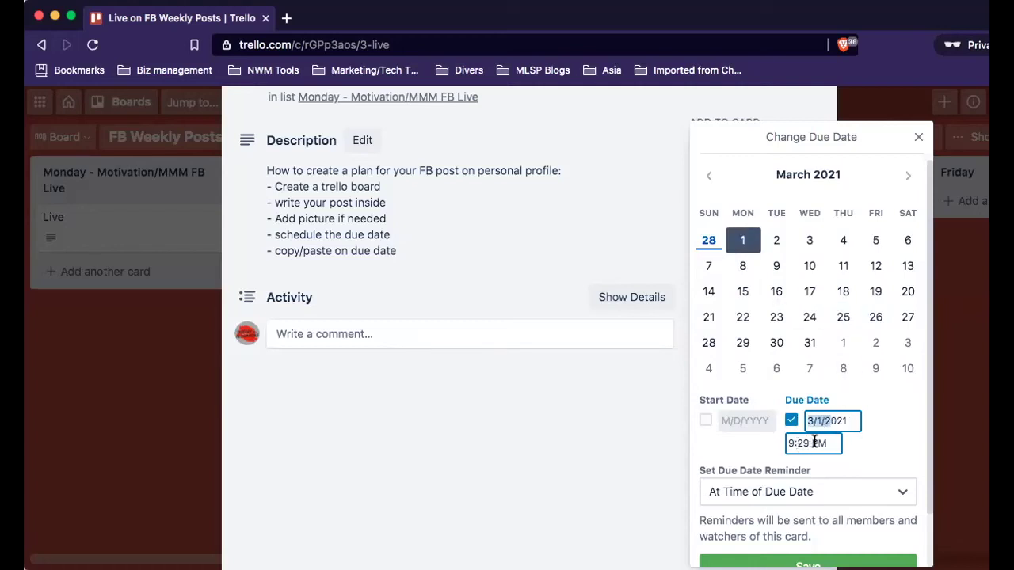
{"action": "left_click", "coordinate": [816, 443]}
{"action": "key", "text": "BackSpace"}
{"action": "type", "text": "a"}
{"action": "key", "text": "BackSpace"}
{"action": "type", "text": "A"}
{"action": "left_click", "coordinate": [874, 496]}
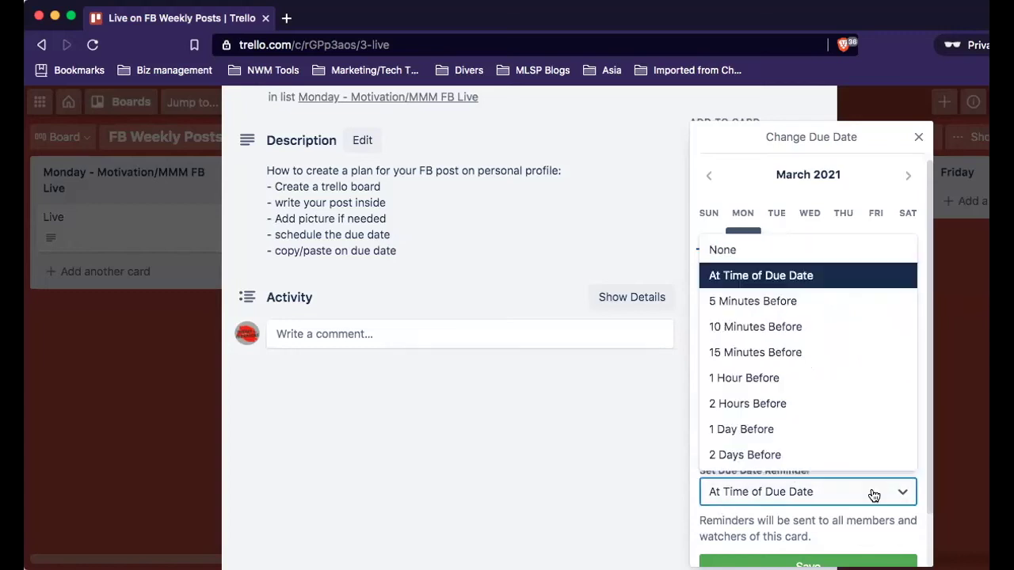
{"action": "left_click", "coordinate": [781, 276]}
{"action": "scroll", "coordinate": [840, 388], "scroll_direction": "down", "scroll_amount": 2}
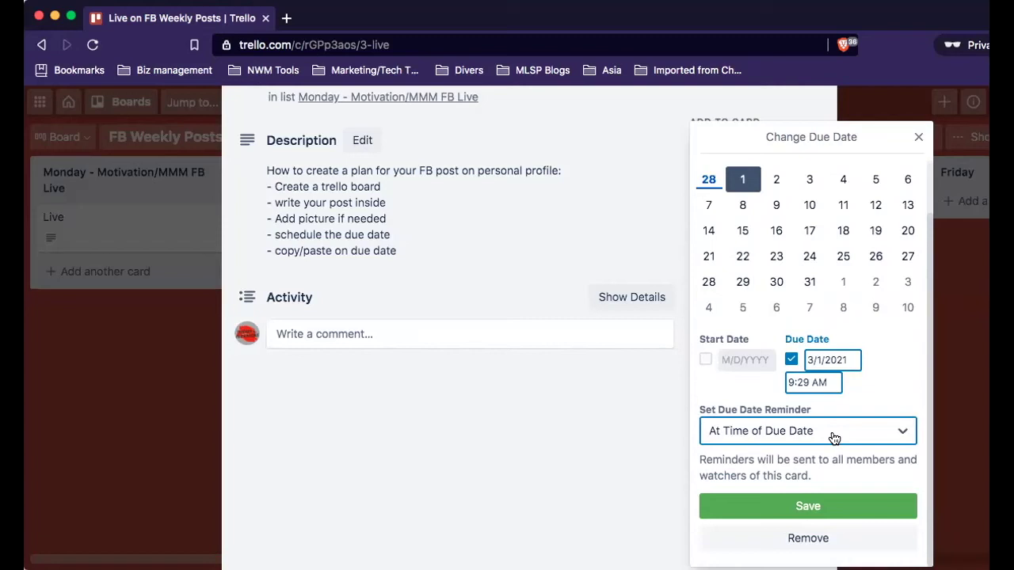
{"action": "left_click", "coordinate": [833, 509]}
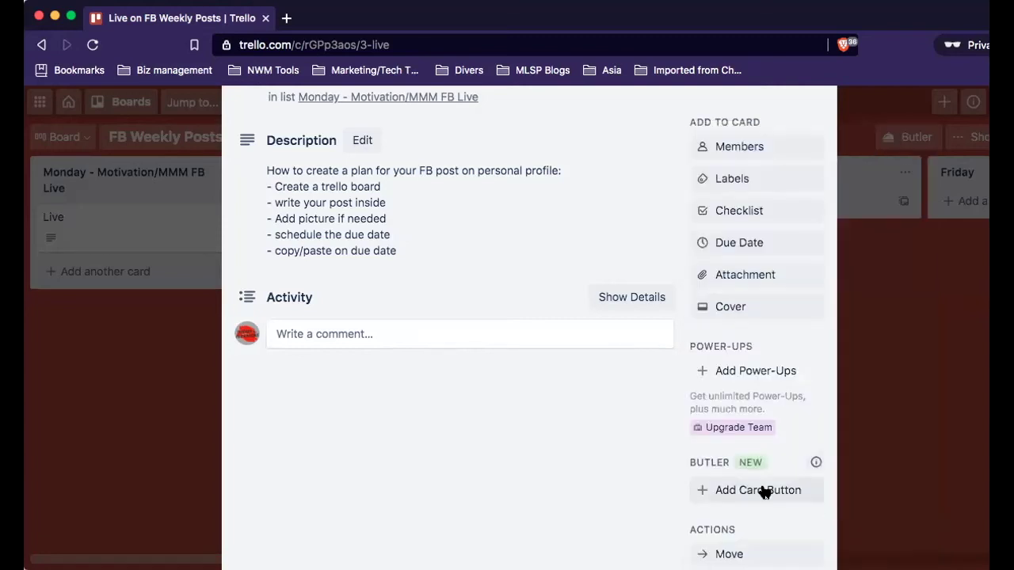
Turn on Watch for the Live card from its Actions section.
{"action": "scroll", "coordinate": [771, 385], "scroll_direction": "down", "scroll_amount": 4}
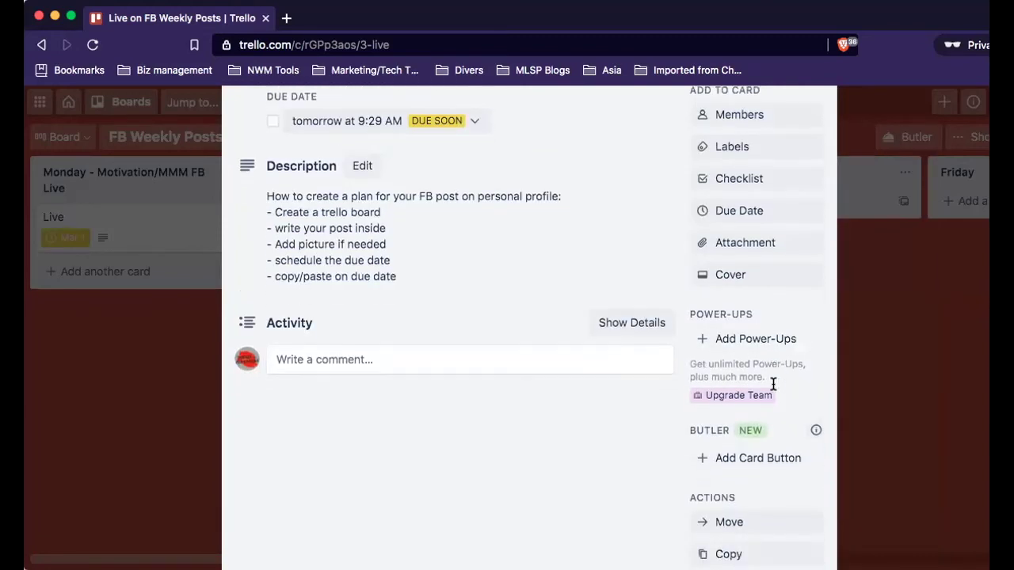
{"action": "scroll", "coordinate": [774, 390], "scroll_direction": "down", "scroll_amount": 3}
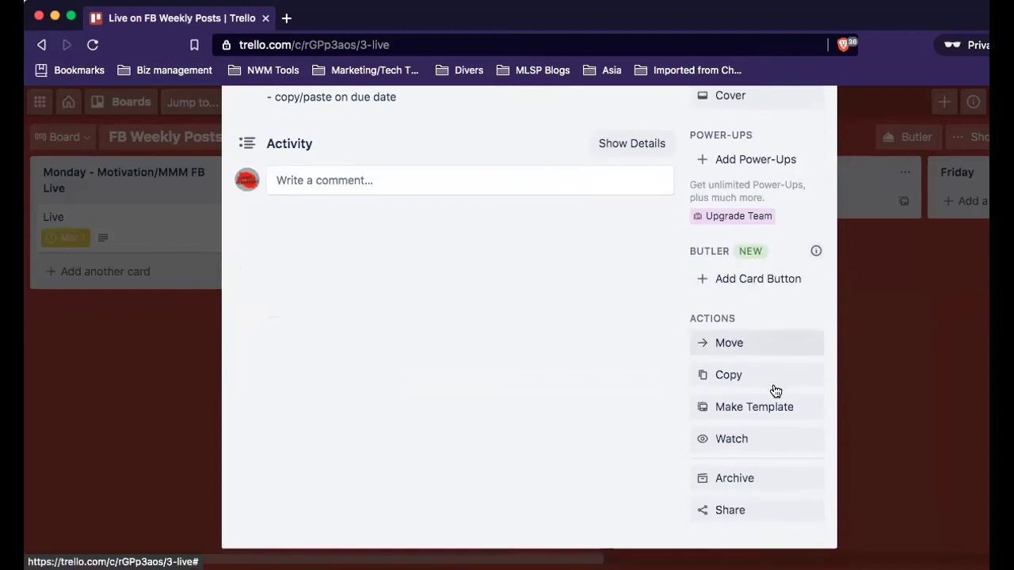
{"action": "left_click", "coordinate": [720, 427]}
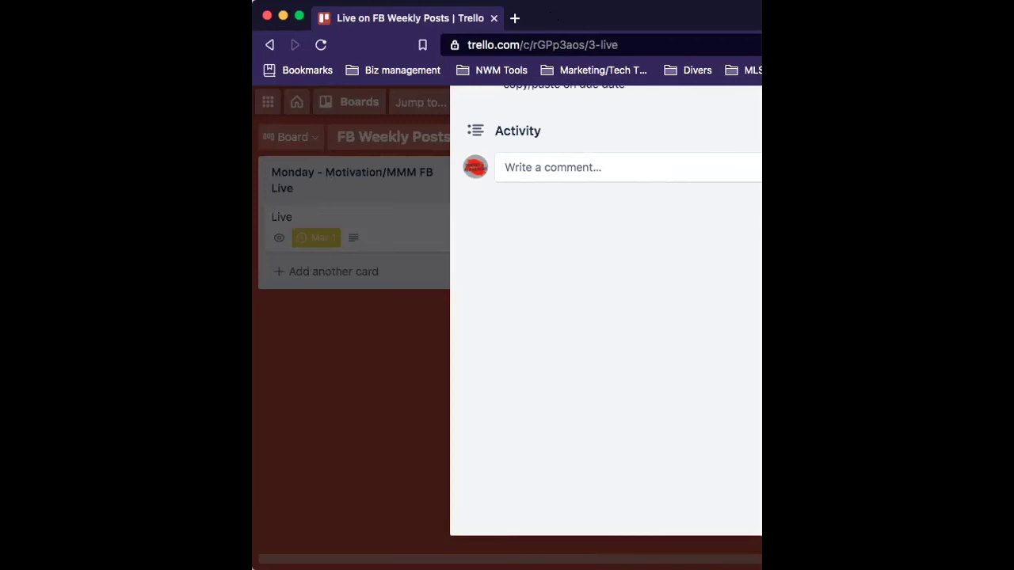
{"action": "scroll", "coordinate": [722, 386], "scroll_direction": "up", "scroll_amount": 5}
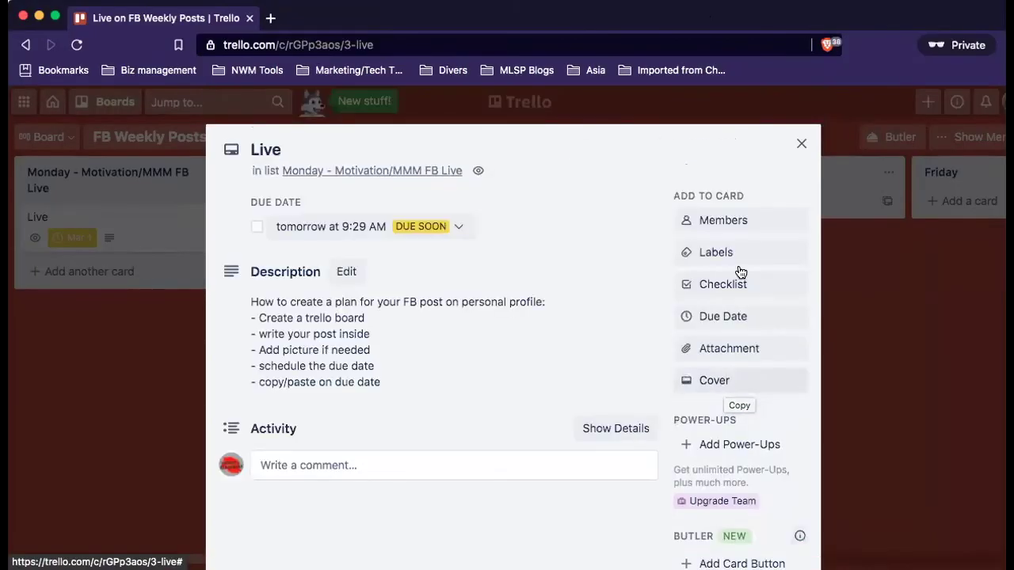
Close the Live card to return to the board showing its Mar 1 due badge.
{"action": "left_click", "coordinate": [796, 145]}
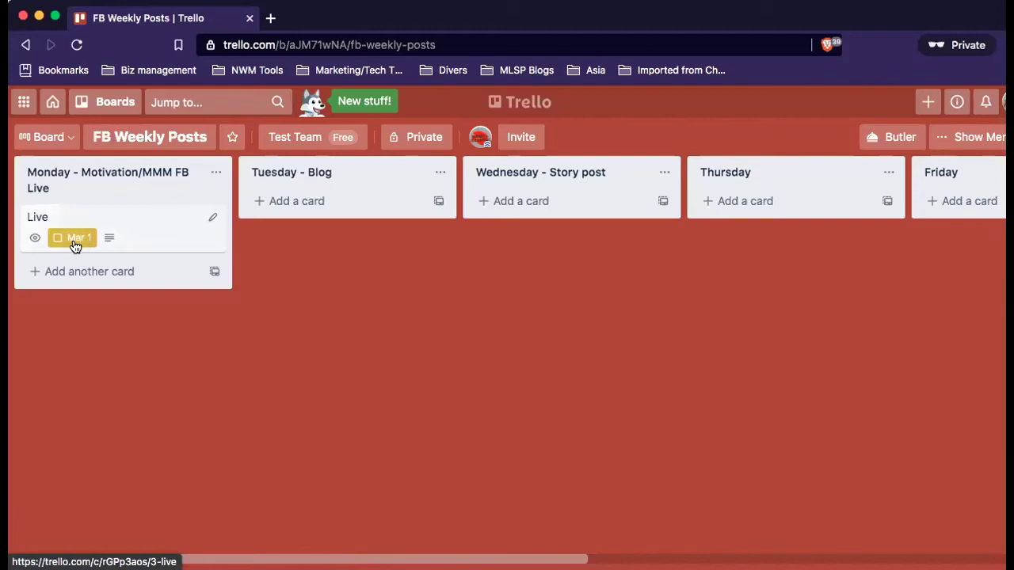
{"action": "mouse_move", "coordinate": [71, 244]}
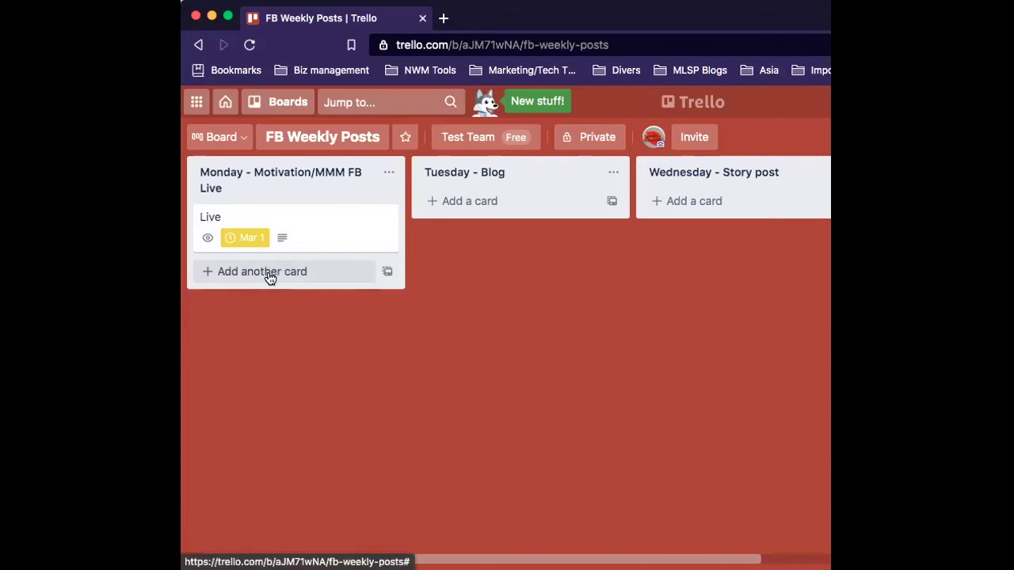
Add a 'Pic' card under Live in the Monday list and open its details.
{"action": "left_click", "coordinate": [269, 276]}
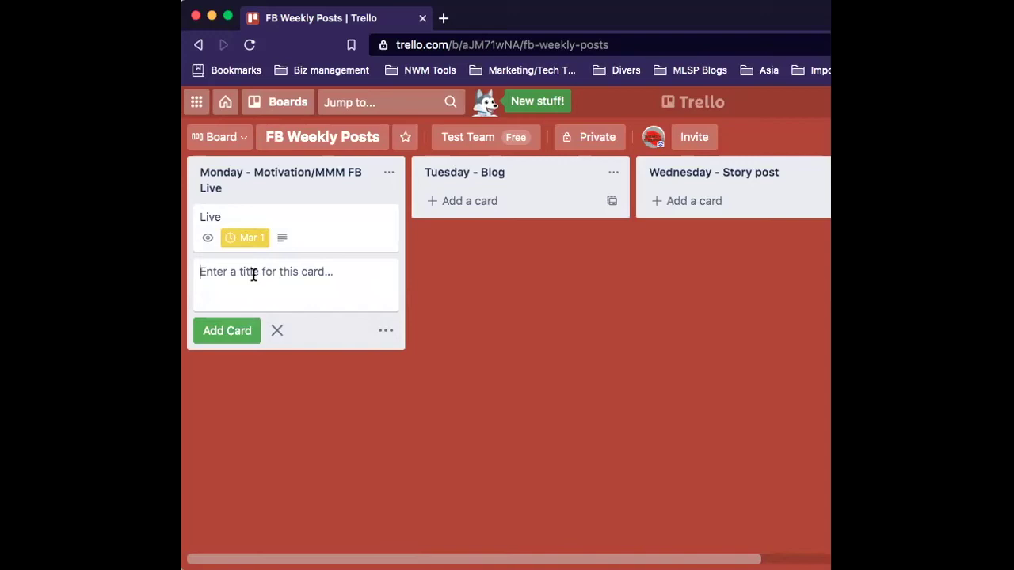
{"action": "type", "text": "Pic"}
{"action": "key", "text": "Return"}
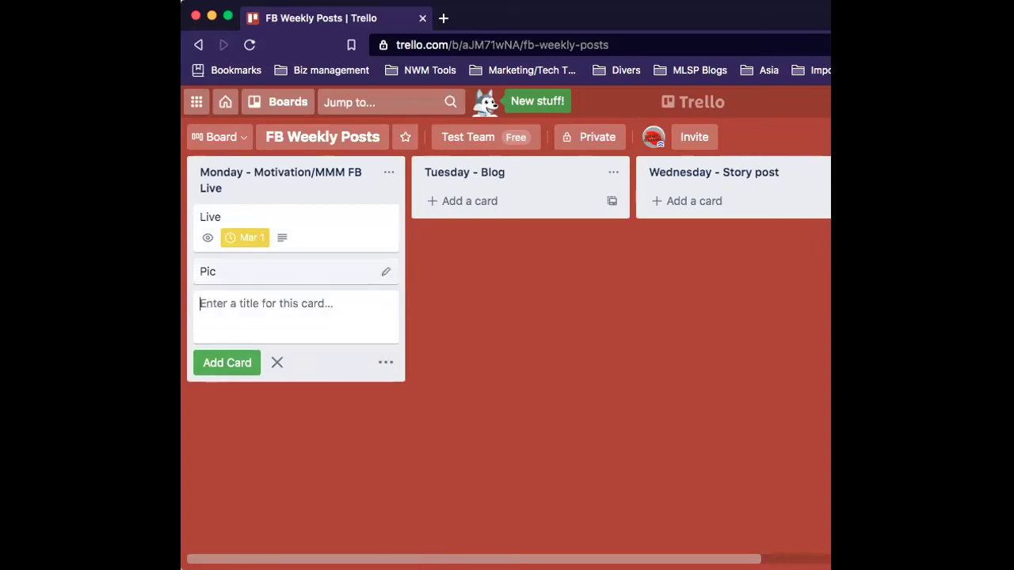
{"action": "left_click", "coordinate": [276, 277]}
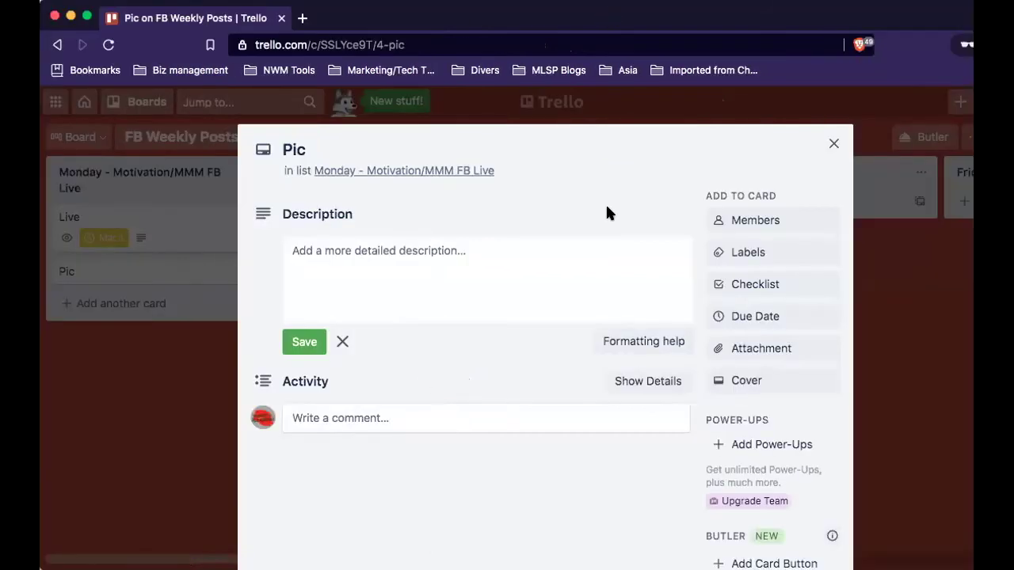
Write 'You are worth it so go crush it! This is your week!!' plus a clapping-hands emoji.
{"action": "left_click", "coordinate": [521, 254]}
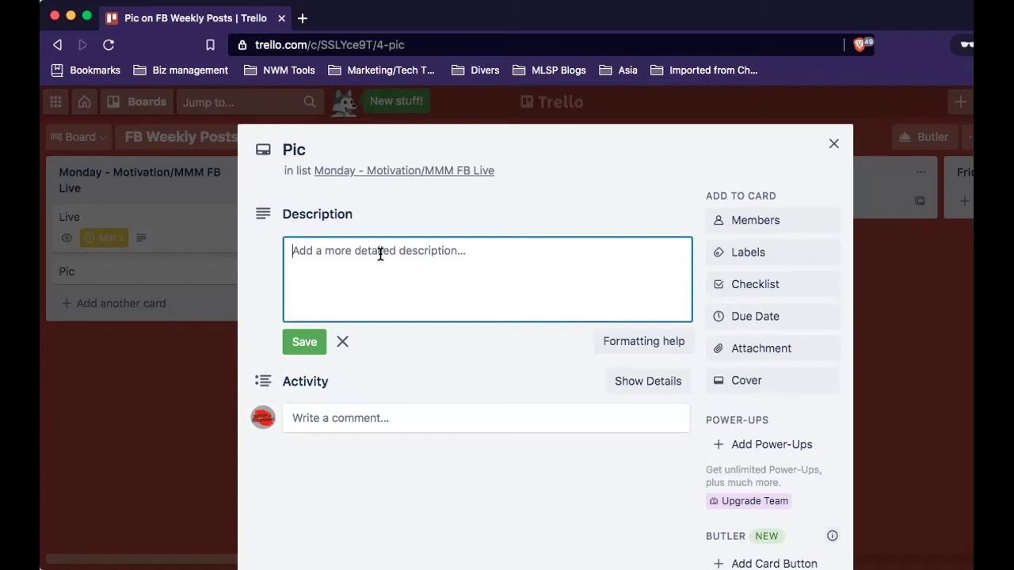
{"action": "type", "text": "You are"}
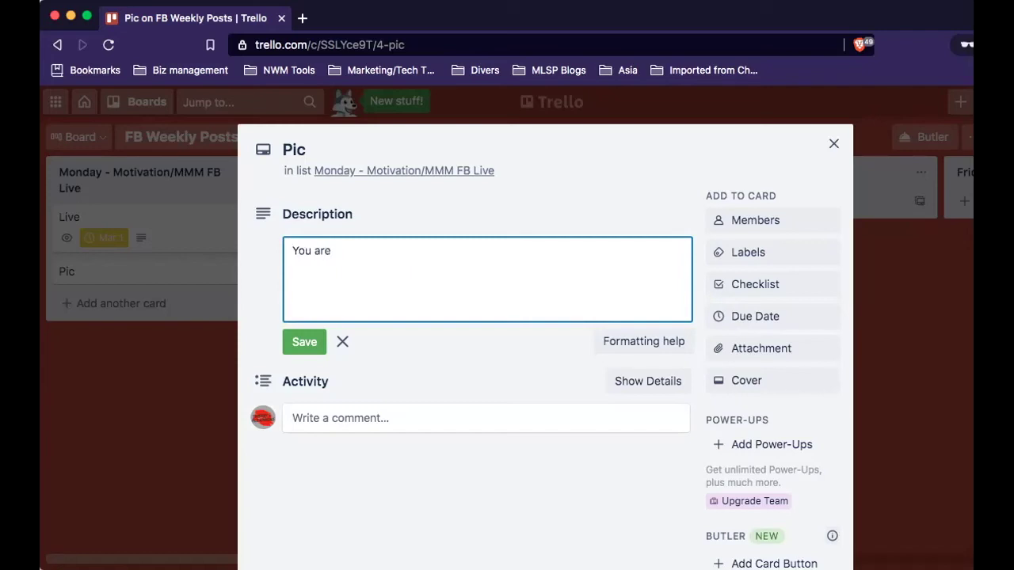
{"action": "type", "text": " worth it so go crush i"}
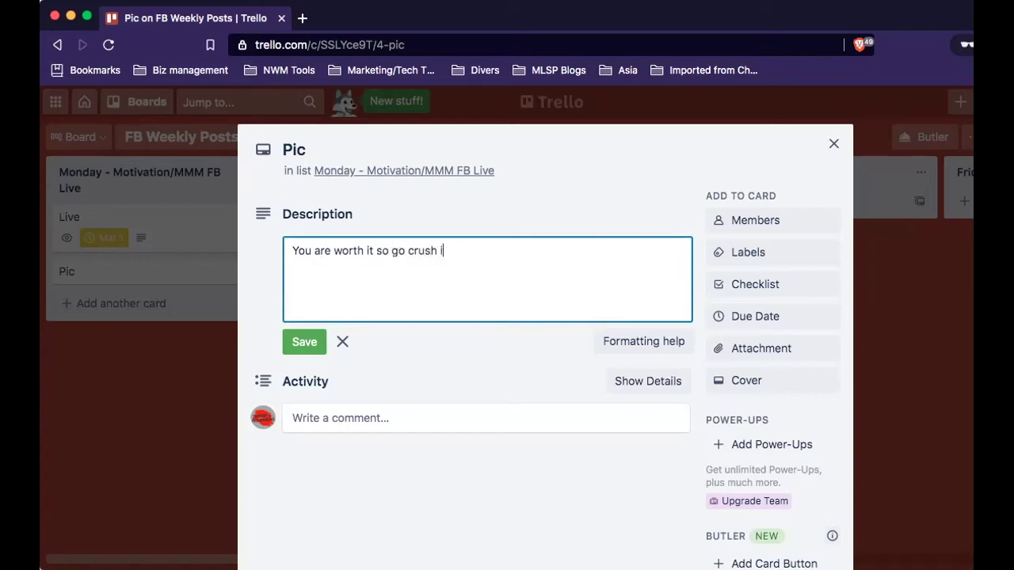
{"action": "type", "text": "t! "}
{"action": "type", "text": "This is your"}
{"action": "type", "text": " week"}
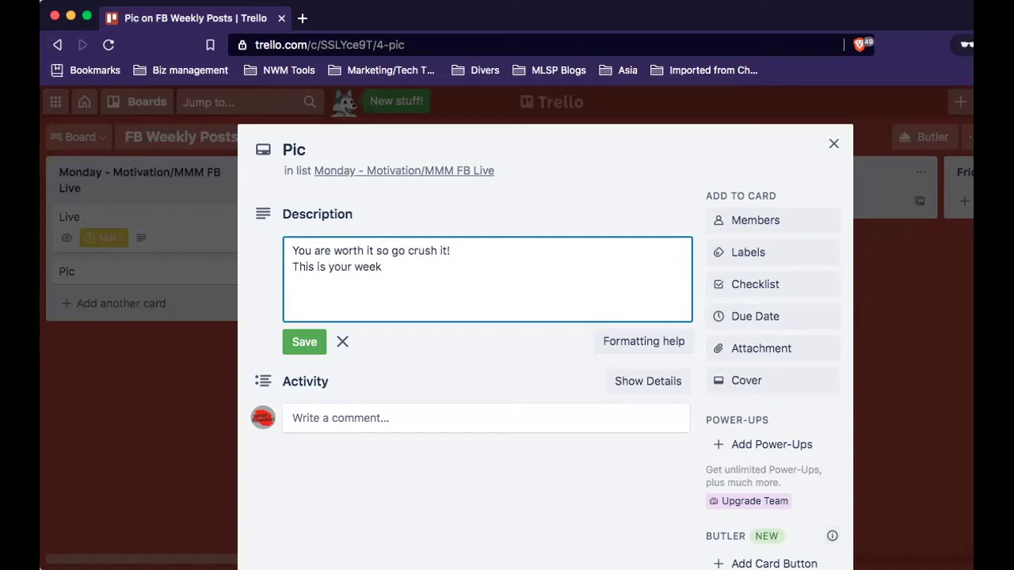
{"action": "type", "text": "!!!"}
{"action": "scroll", "coordinate": [452, 279], "scroll_direction": "down", "scroll_amount": 2}
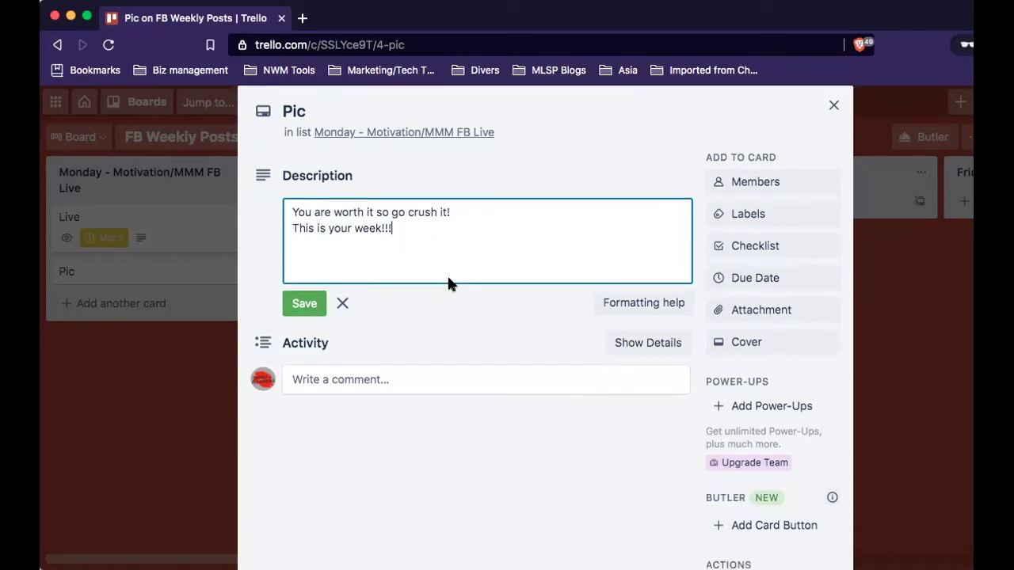
{"action": "right_click", "coordinate": [426, 216]}
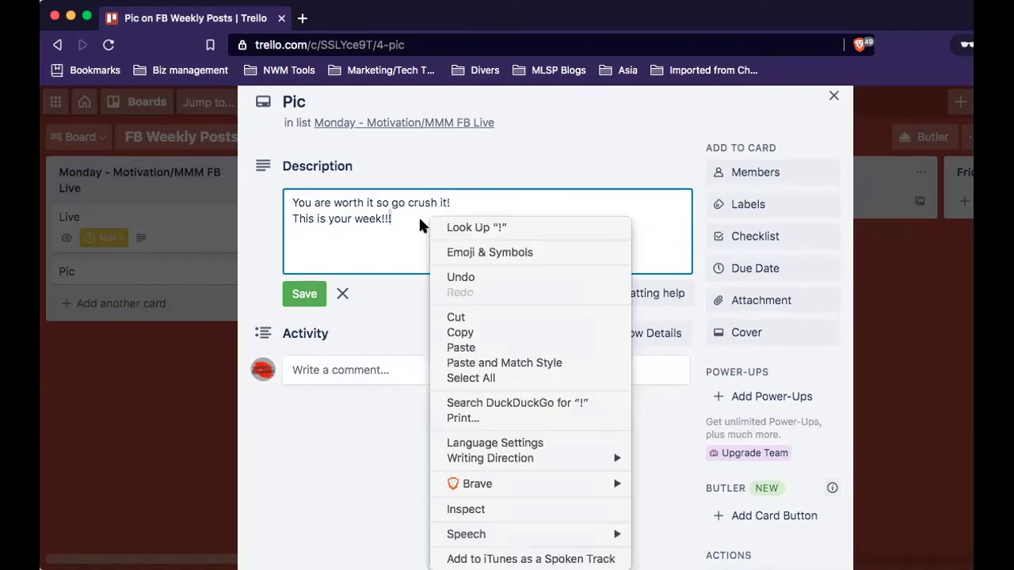
{"action": "left_click", "coordinate": [469, 252]}
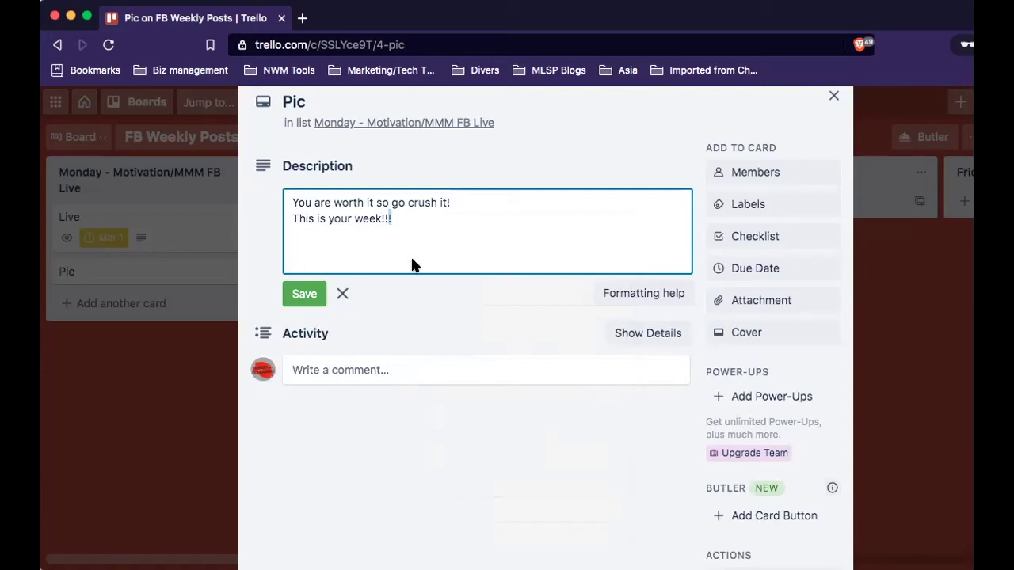
{"action": "type", "text": "👏"}
Save the Pic description and pick March 1 as the card's due date.
{"action": "left_click", "coordinate": [305, 294]}
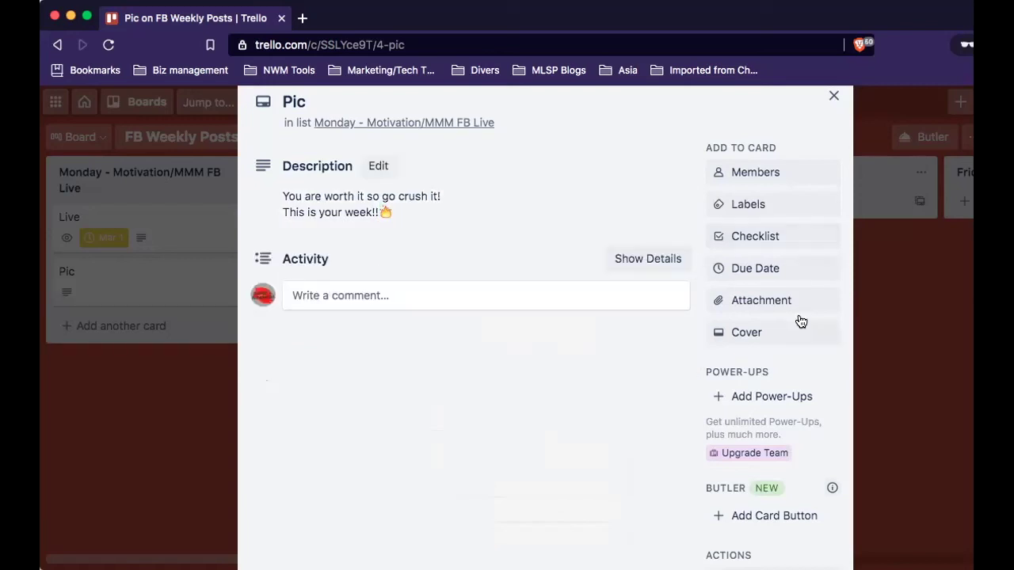
{"action": "left_click", "coordinate": [767, 267]}
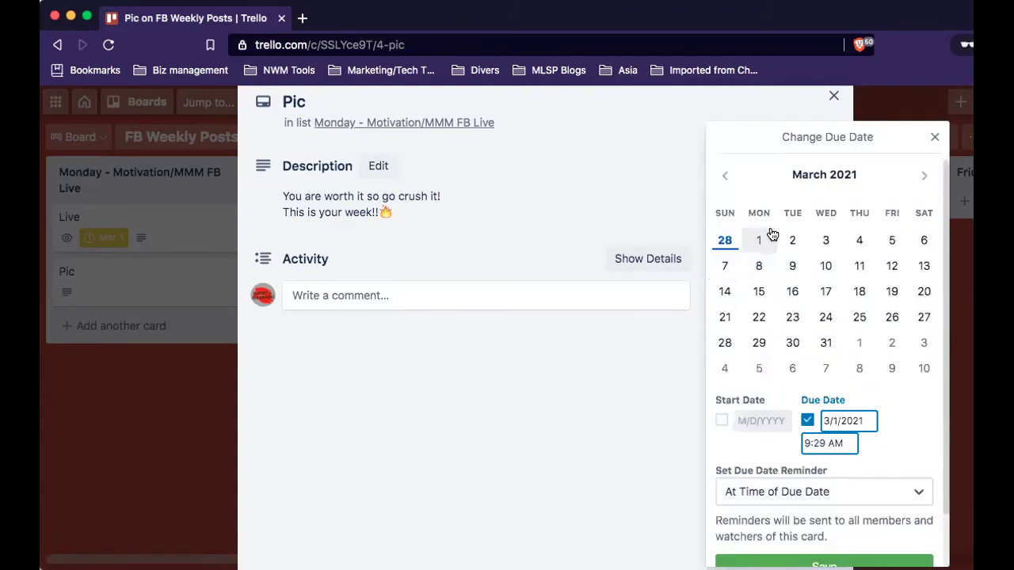
{"action": "left_click", "coordinate": [762, 240]}
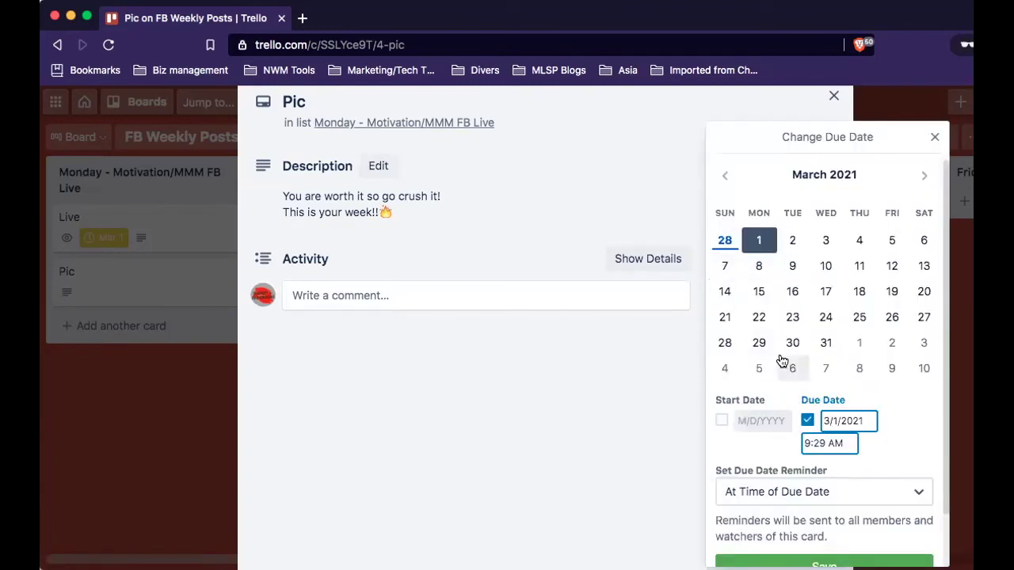
Change the due time to 3:29 PM, keep the reminder at due time, and save.
{"action": "left_click", "coordinate": [835, 444]}
{"action": "key", "text": "BackSpace"}
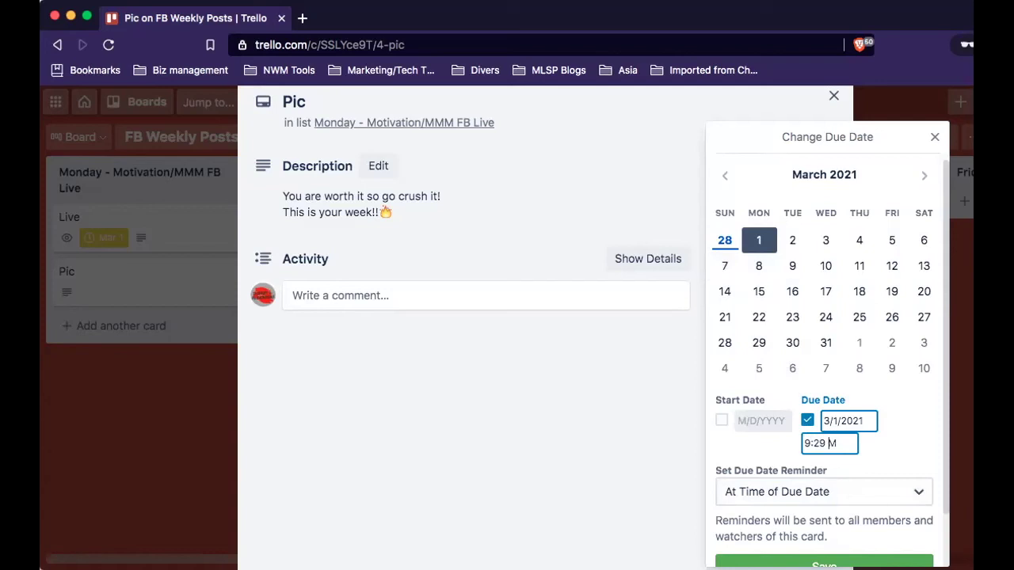
{"action": "type", "text": "P"}
{"action": "left_click", "coordinate": [808, 443]}
{"action": "key", "text": "BackSpace"}
{"action": "type", "text": "3"}
{"action": "left_click", "coordinate": [825, 491]}
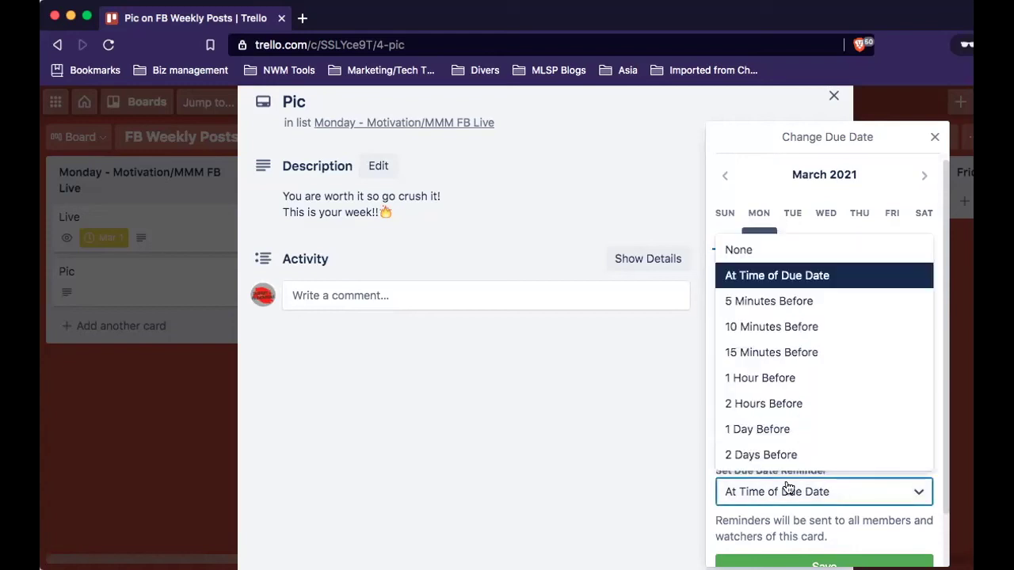
{"action": "left_click", "coordinate": [787, 276]}
{"action": "scroll", "coordinate": [867, 420], "scroll_direction": "down", "scroll_amount": 2}
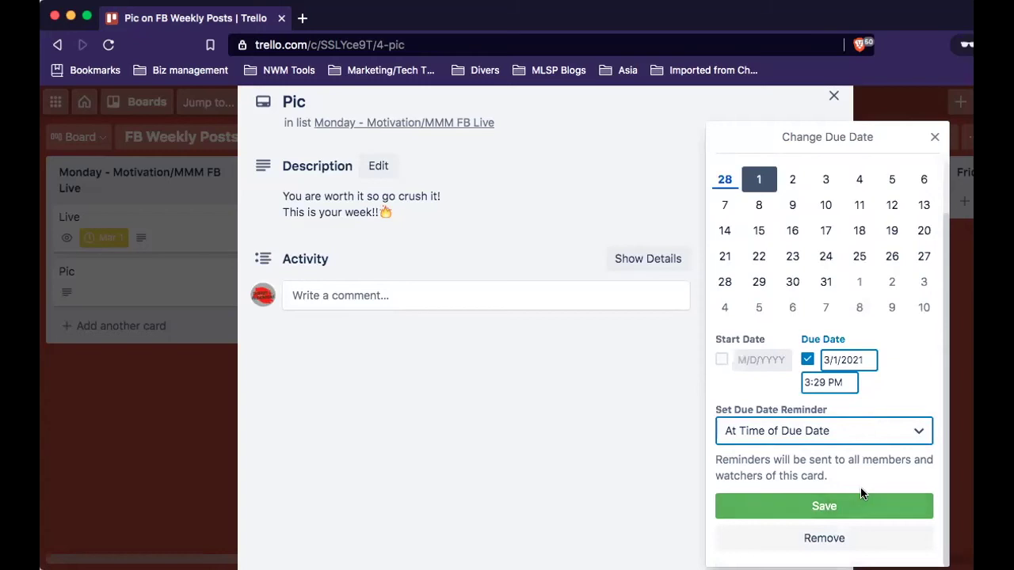
{"action": "left_click", "coordinate": [872, 511]}
Upload '600 PHONE - New Web home page VL.png' from the computer to the Pic card.
{"action": "left_click", "coordinate": [789, 297]}
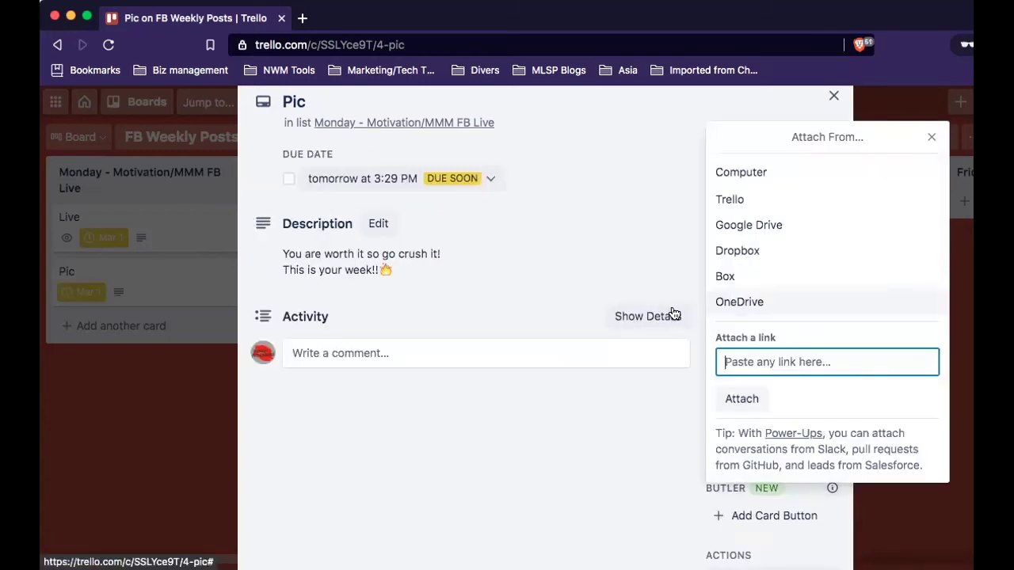
{"action": "left_click", "coordinate": [721, 179]}
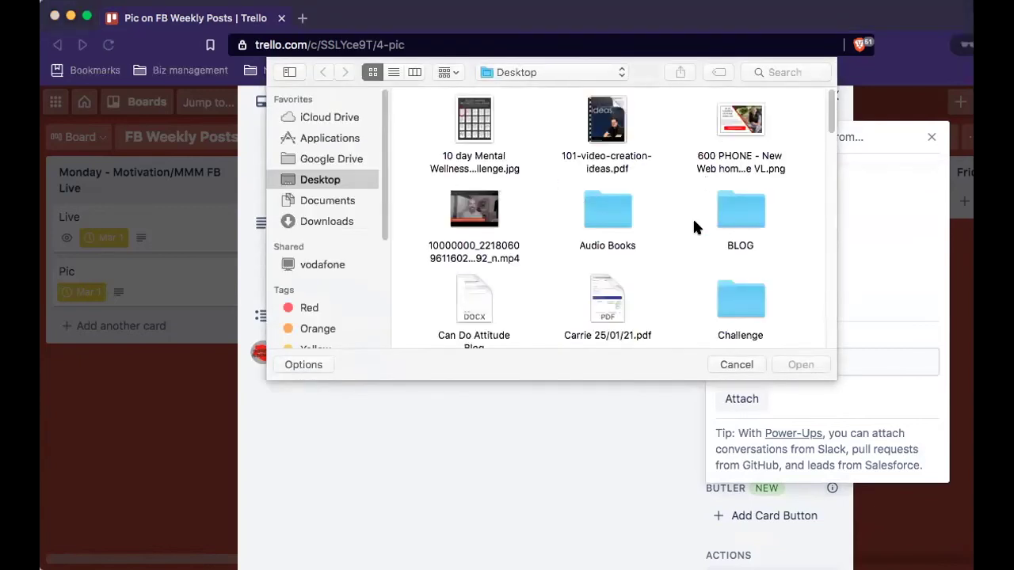
{"action": "left_click", "coordinate": [730, 135]}
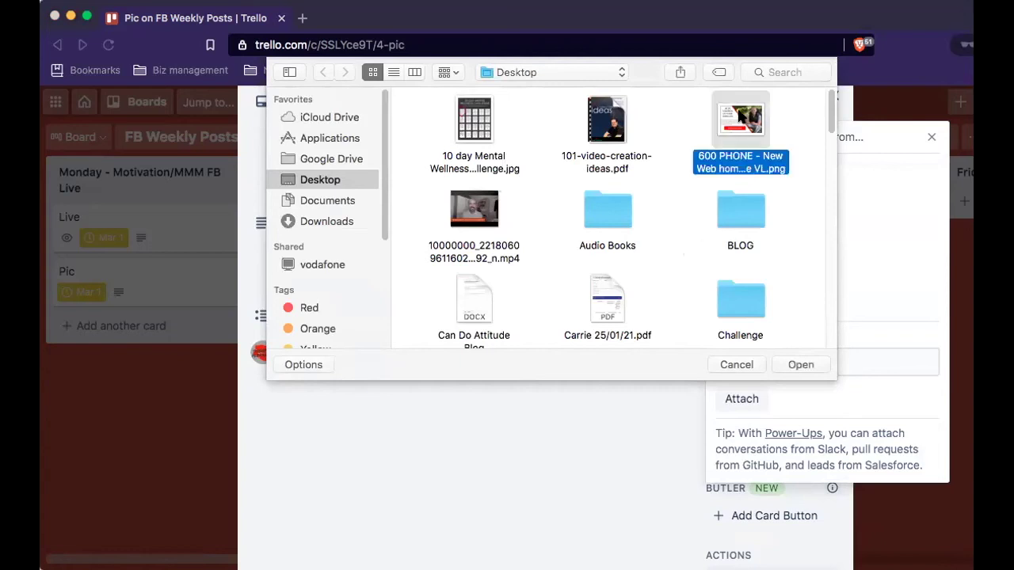
{"action": "left_click", "coordinate": [805, 365]}
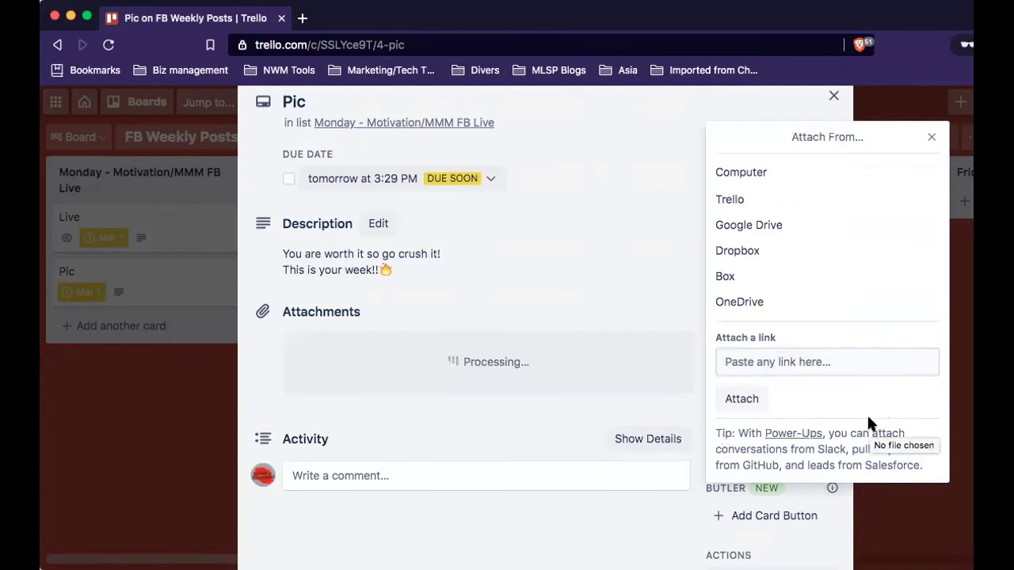
{"action": "scroll", "coordinate": [741, 400], "scroll_direction": "down", "scroll_amount": 3}
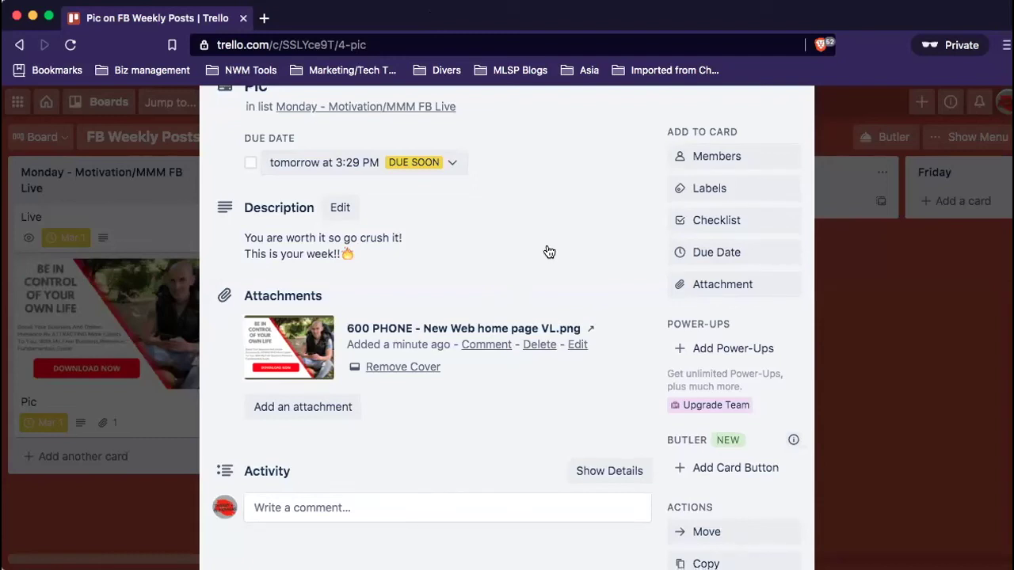
Turn on Watch for the Pic card from its Actions section.
{"action": "scroll", "coordinate": [657, 282], "scroll_direction": "down", "scroll_amount": 1}
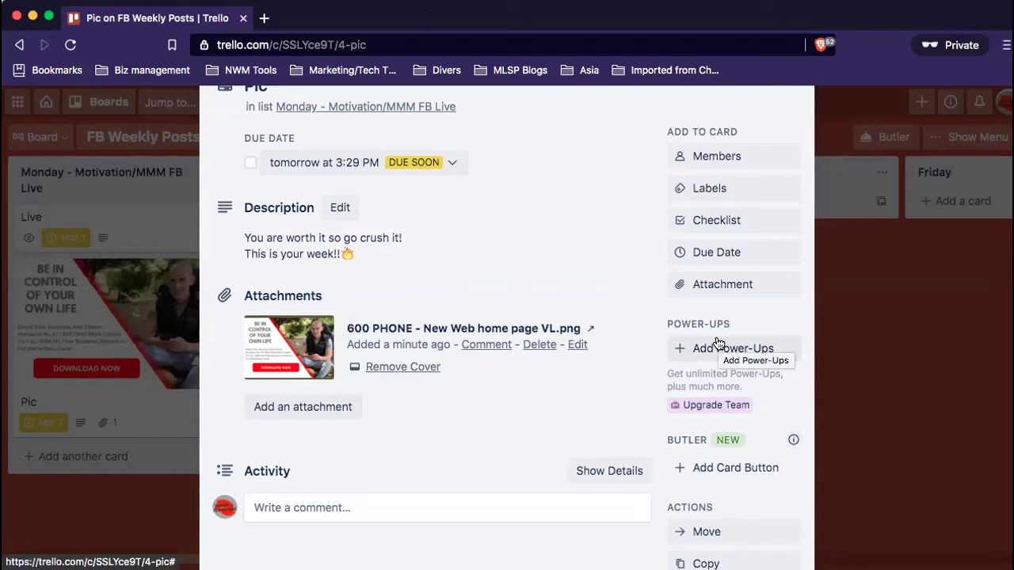
{"action": "scroll", "coordinate": [725, 352], "scroll_direction": "down", "scroll_amount": 5}
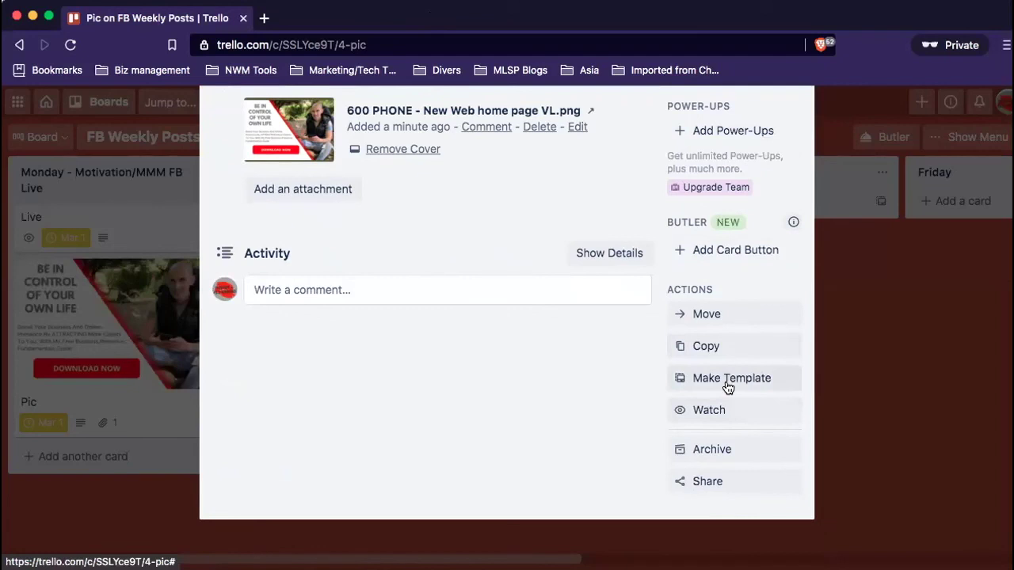
{"action": "scroll", "coordinate": [726, 385], "scroll_direction": "down", "scroll_amount": 2}
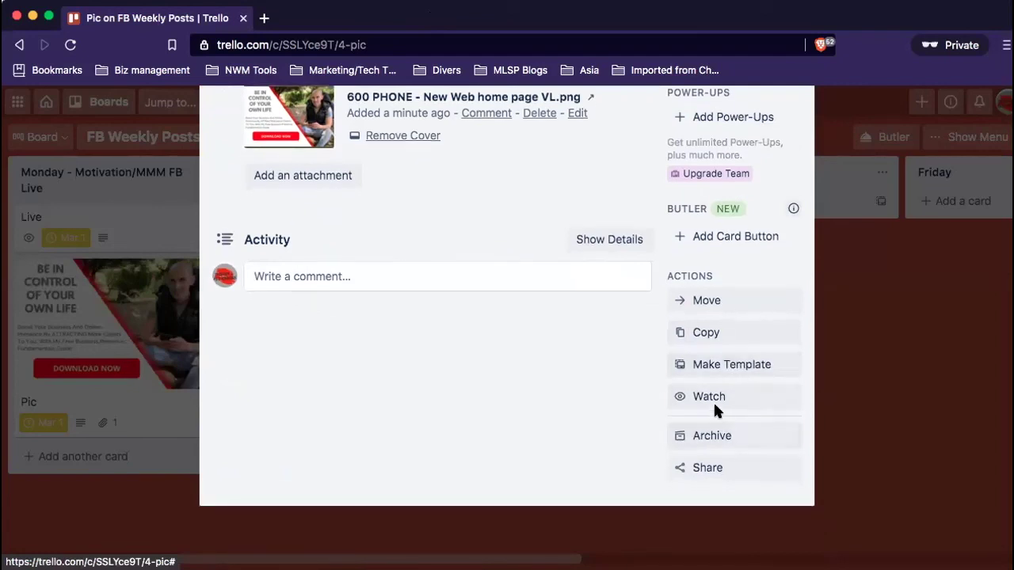
{"action": "left_click", "coordinate": [717, 400]}
{"action": "scroll", "coordinate": [749, 317], "scroll_direction": "up", "scroll_amount": 1}
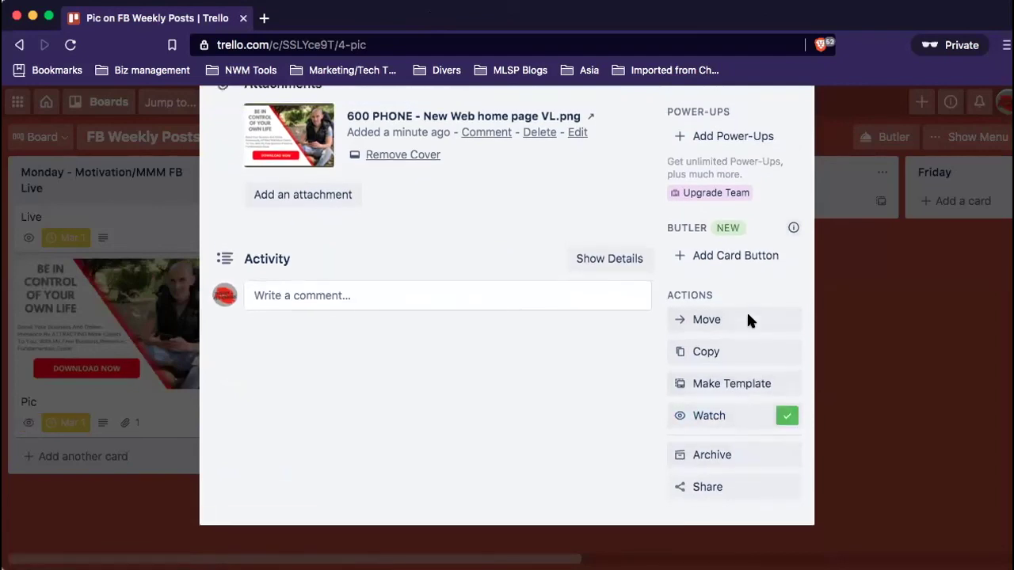
{"action": "scroll", "coordinate": [749, 320], "scroll_direction": "up", "scroll_amount": 10}
{"action": "scroll", "coordinate": [750, 320], "scroll_direction": "down", "scroll_amount": 9}
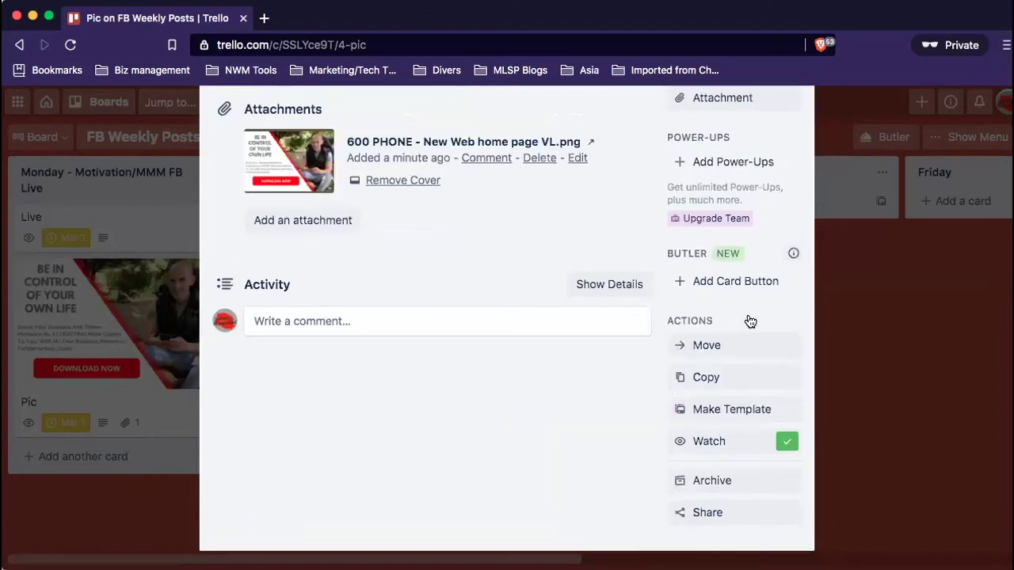
{"action": "scroll", "coordinate": [749, 319], "scroll_direction": "up", "scroll_amount": 10}
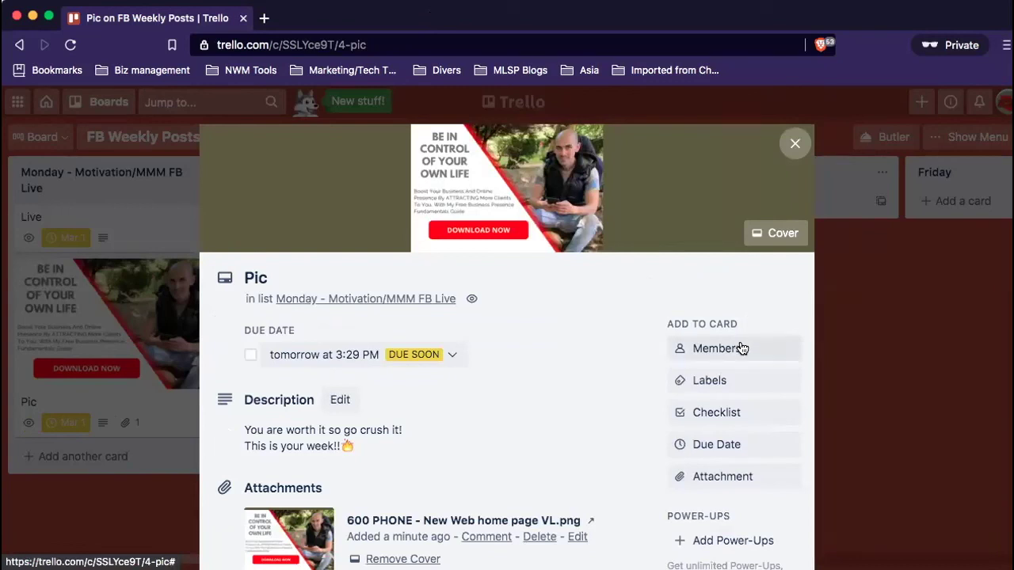
Close the Pic card and open a blank new-card field under the Thursday list.
{"action": "left_click", "coordinate": [795, 143]}
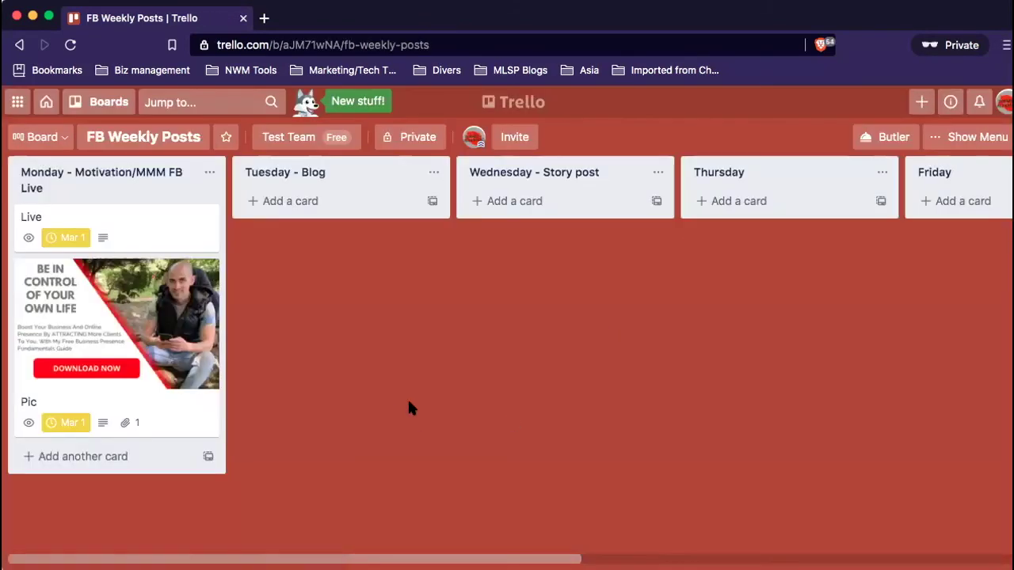
{"action": "left_click", "coordinate": [63, 457]}
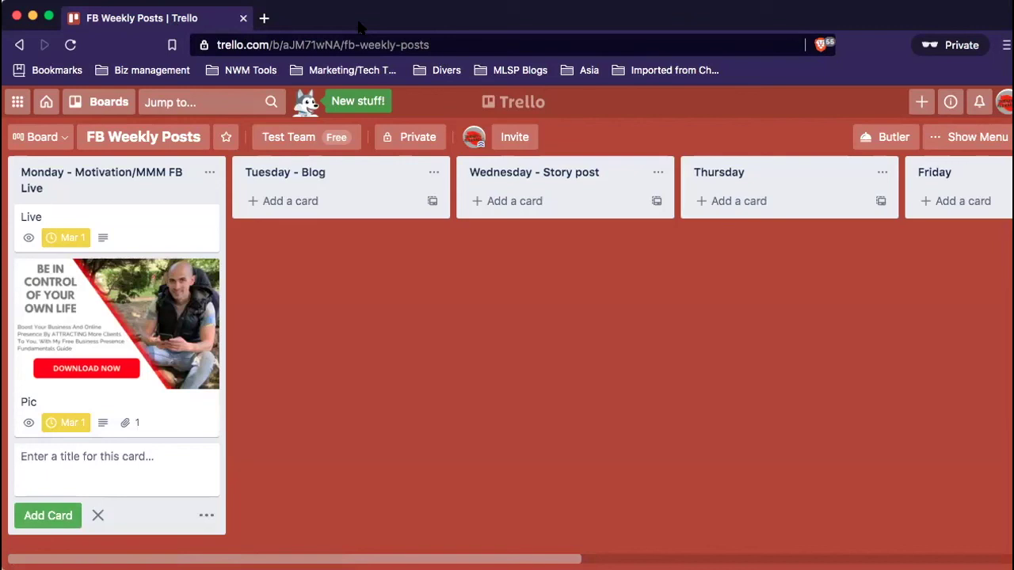
{"action": "left_click", "coordinate": [300, 202]}
{"action": "left_click", "coordinate": [518, 202]}
{"action": "left_click", "coordinate": [780, 203]}
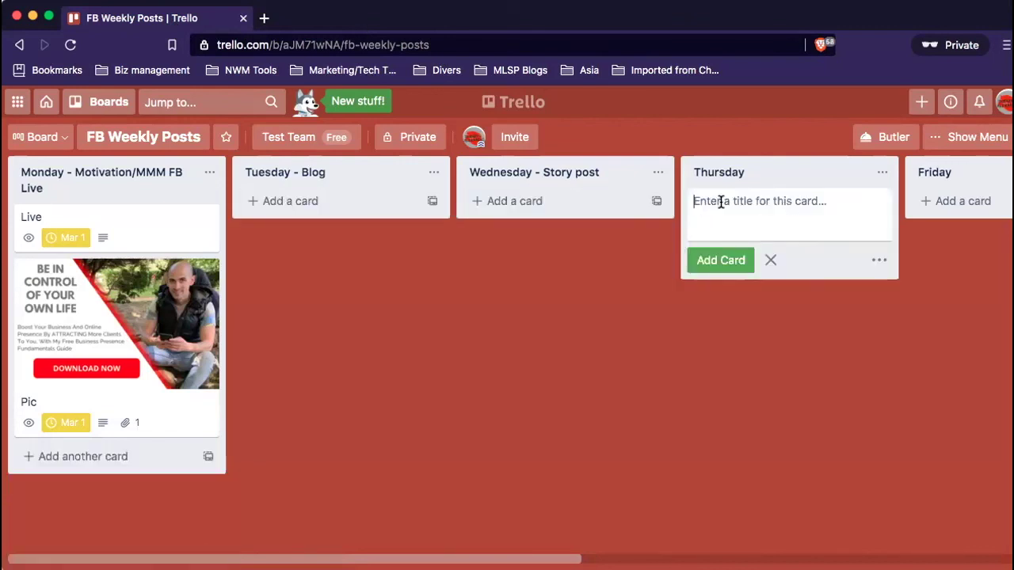